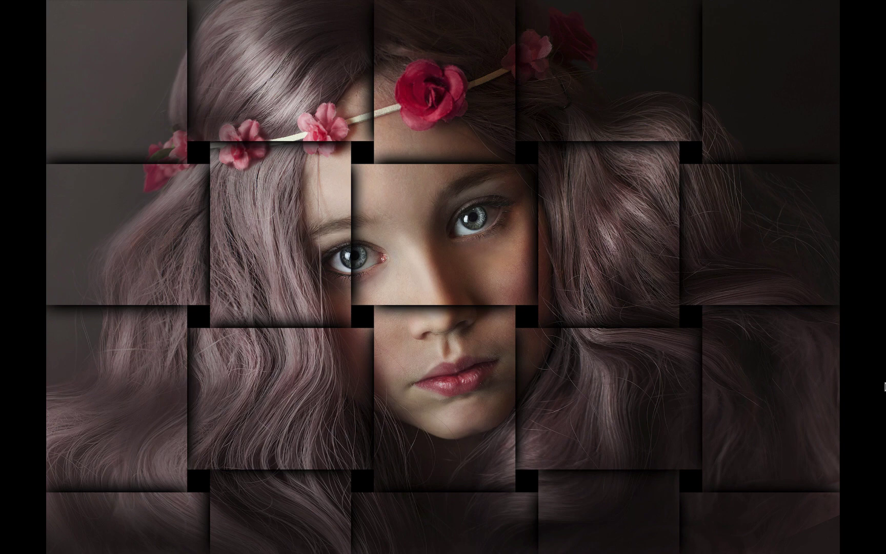
Set the example aside and open girl-2696947.jpg, leaving its missing colour profile as is.
left_click(674, 532)
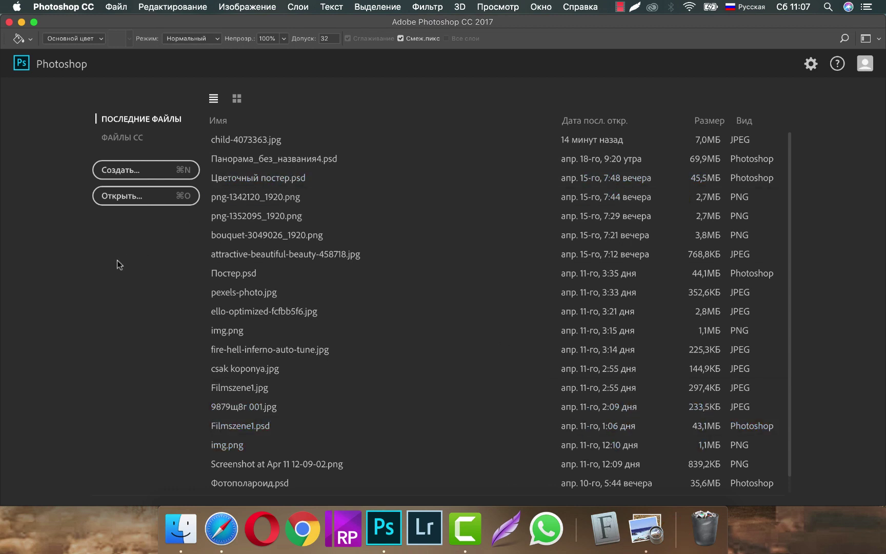
left_click(130, 199)
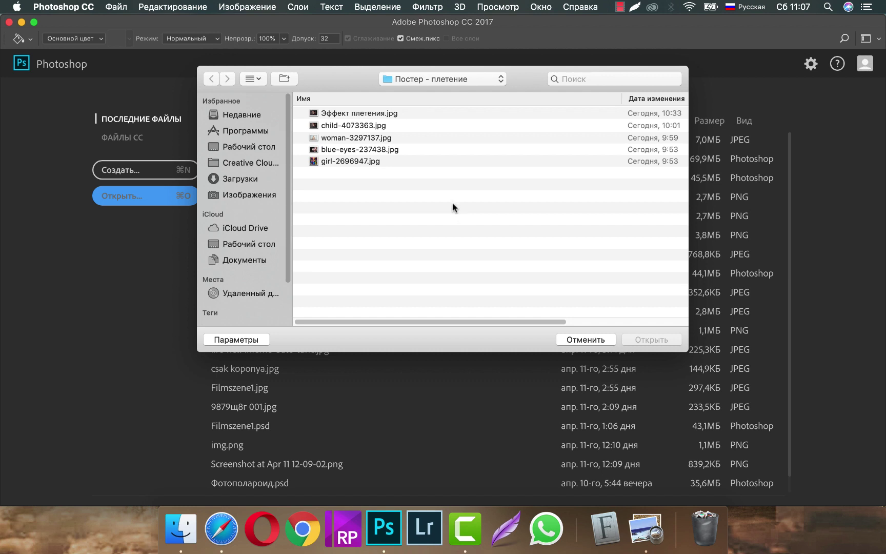
left_click(349, 162)
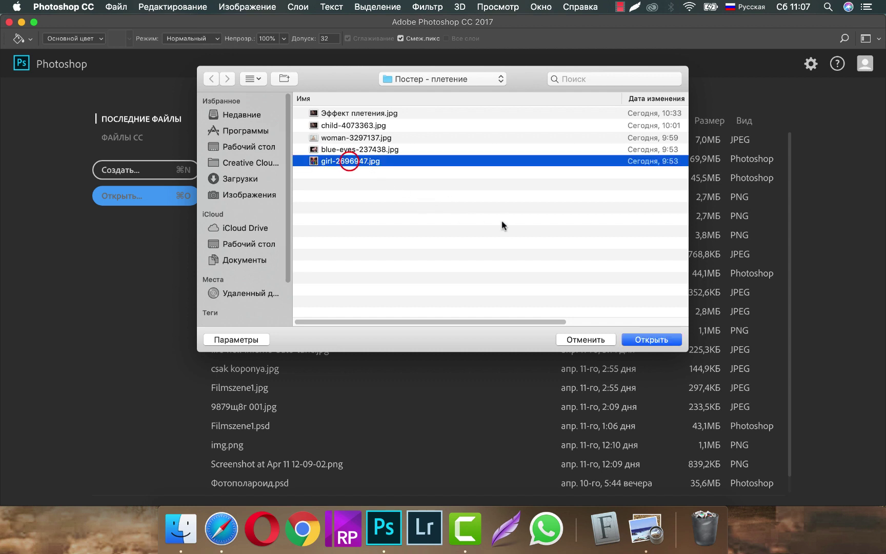
left_click(647, 339)
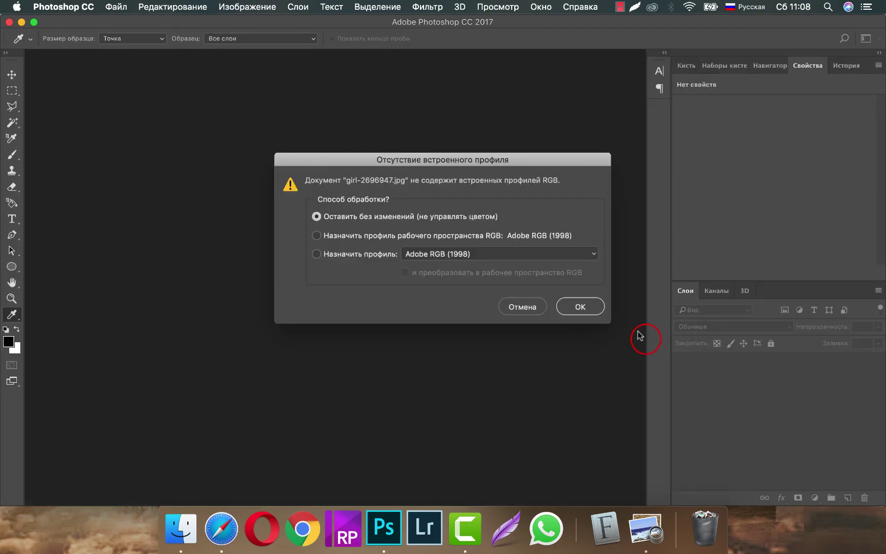
left_click(580, 307)
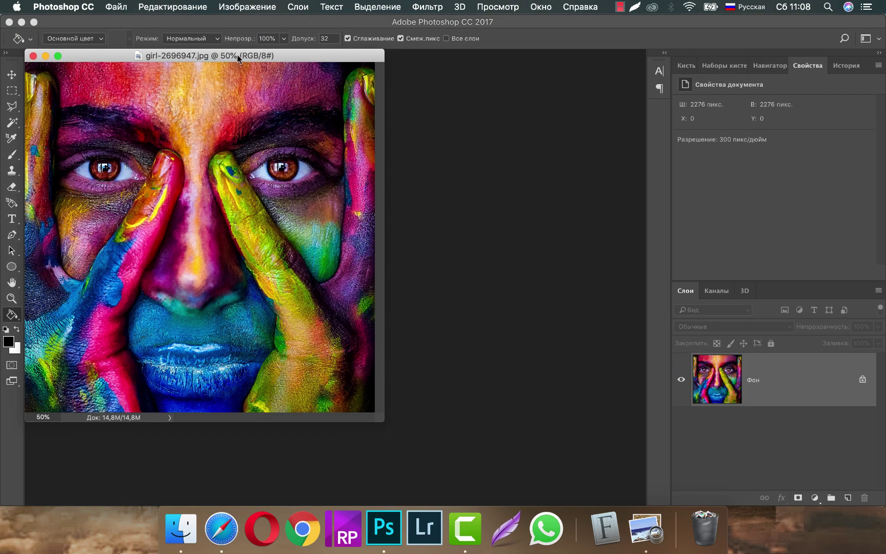
Dock the photo as a tab and duplicate the Фон layer twice.
left_click_drag(237, 55, 394, 49)
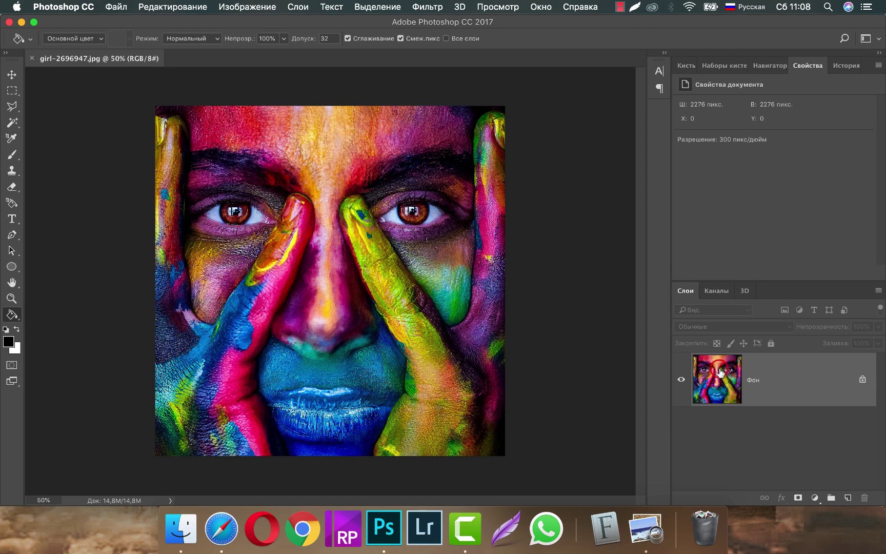
left_click_drag(721, 373, 847, 502)
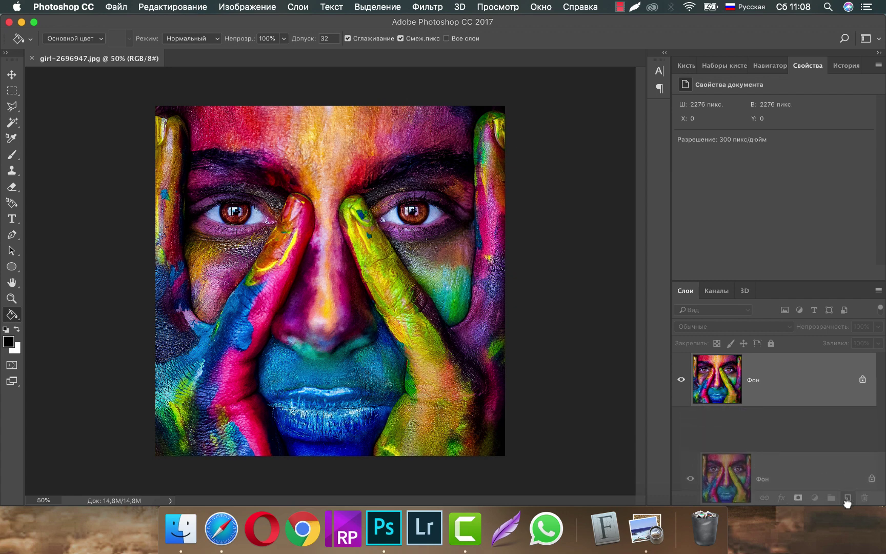
left_click_drag(848, 502, 848, 502)
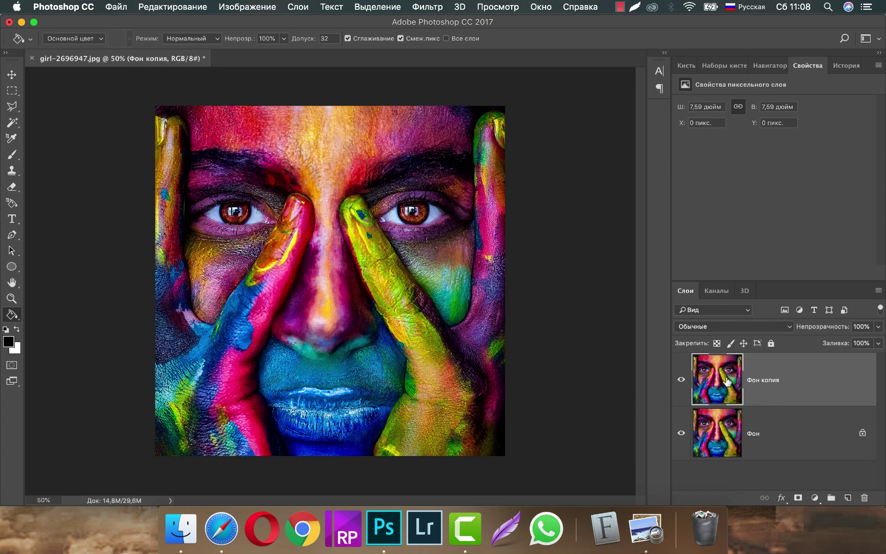
left_click_drag(727, 381, 847, 498)
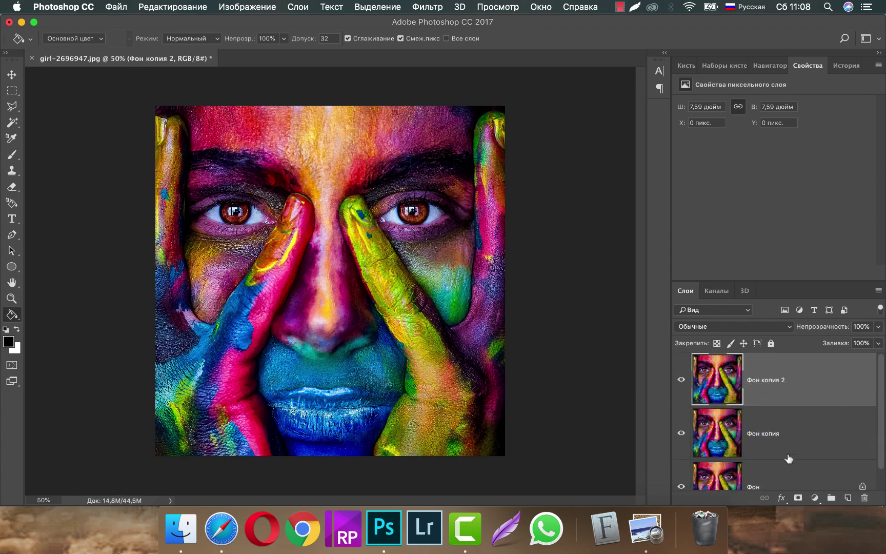
scroll(789, 458, "down", 1)
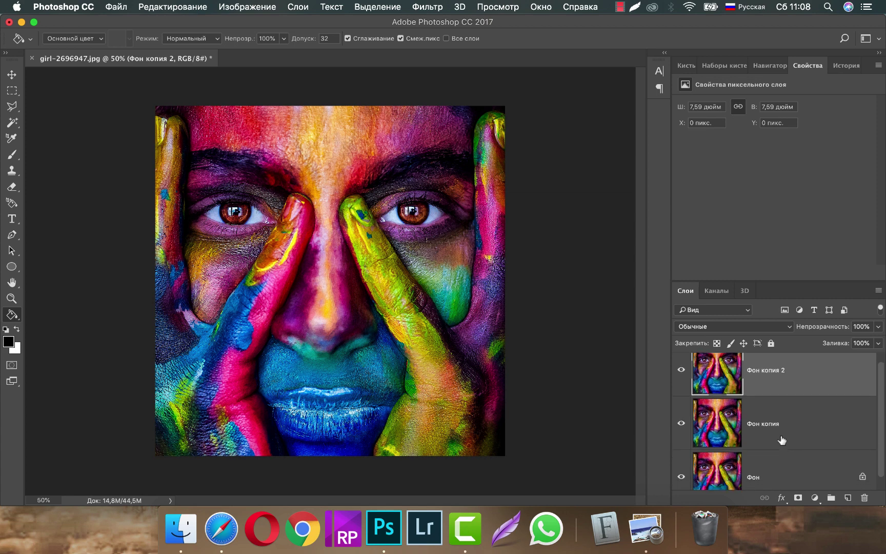
Rename the two copies 'Горизонтальные линия' and 'Вертикальные линии'.
double_click(763, 420)
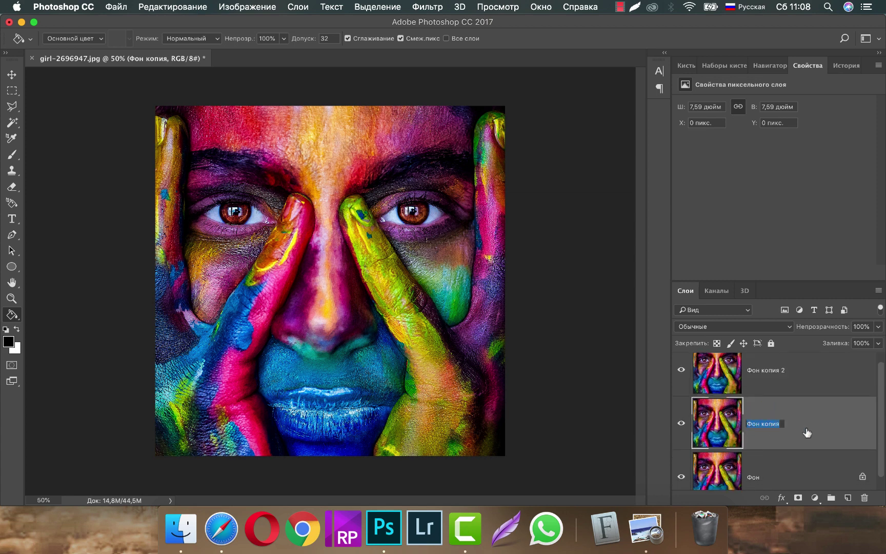
type("Го")
type("ризон")
type("тальные ")
type("линия")
left_click(768, 373)
left_click(768, 369)
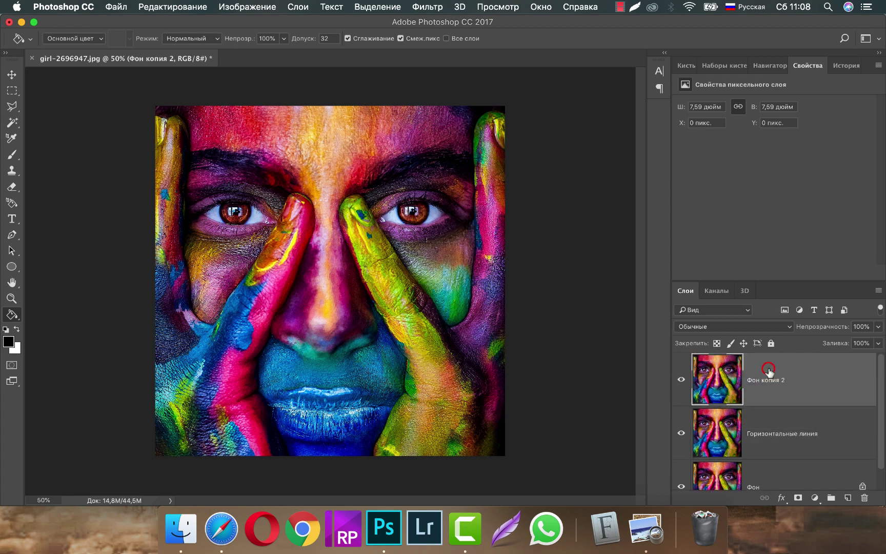
double_click(770, 380)
type("Вертикал")
type("ьные ли")
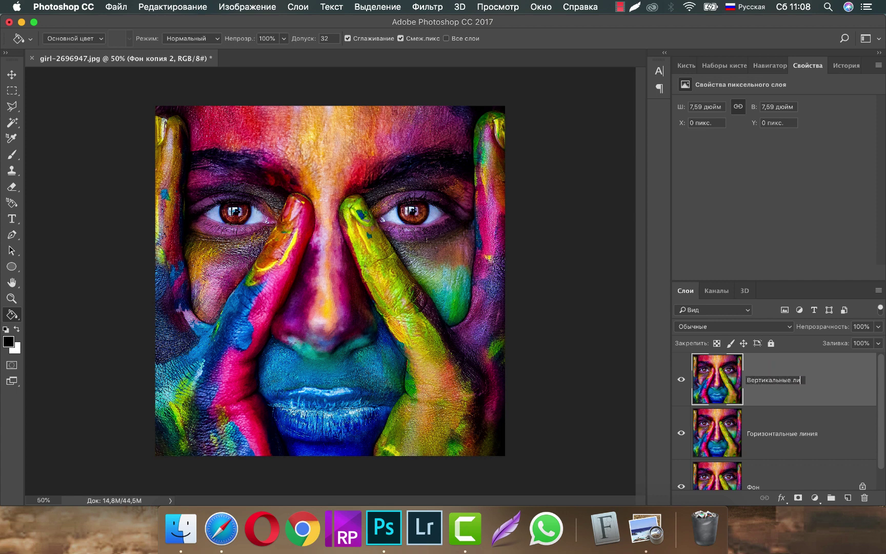
type("нии")
left_click(814, 414)
scroll(824, 423, "down", 2)
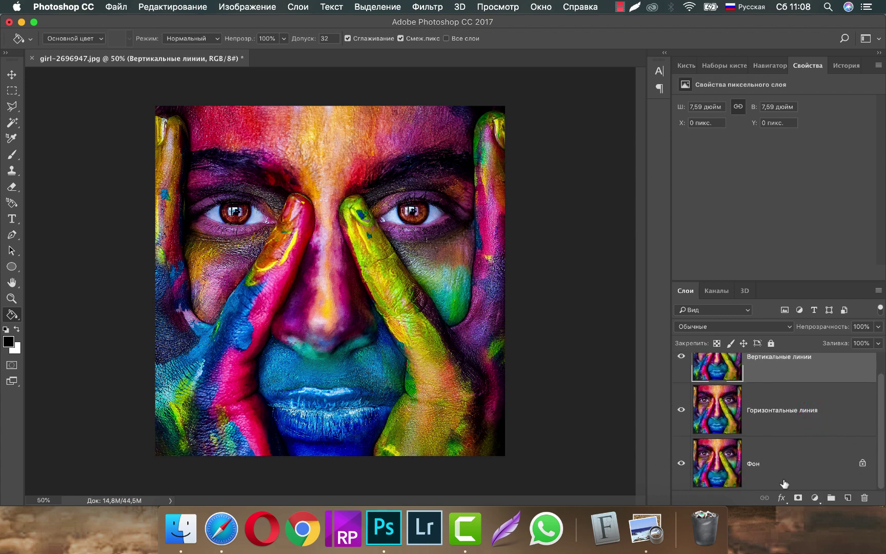
Hide Фон and add a new layer, Слой 1, placed directly above it.
left_click(681, 464)
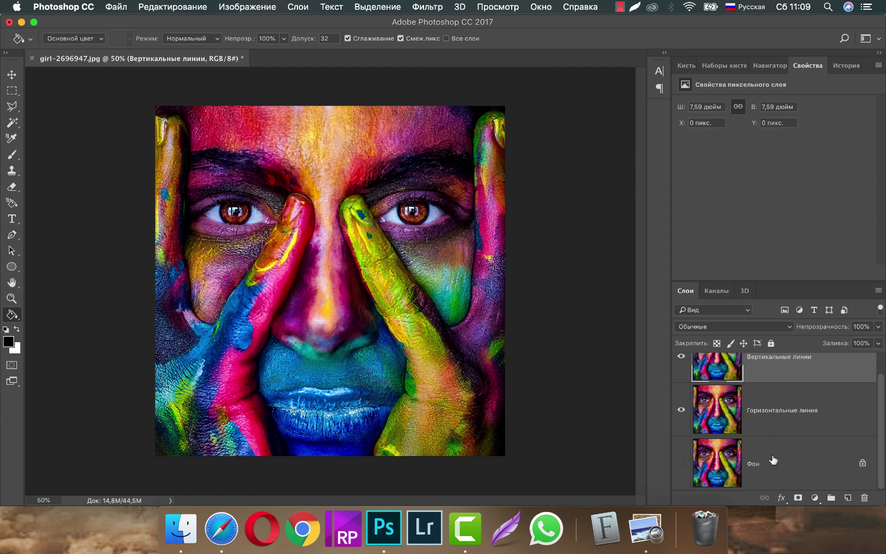
scroll(773, 461, "up", 2)
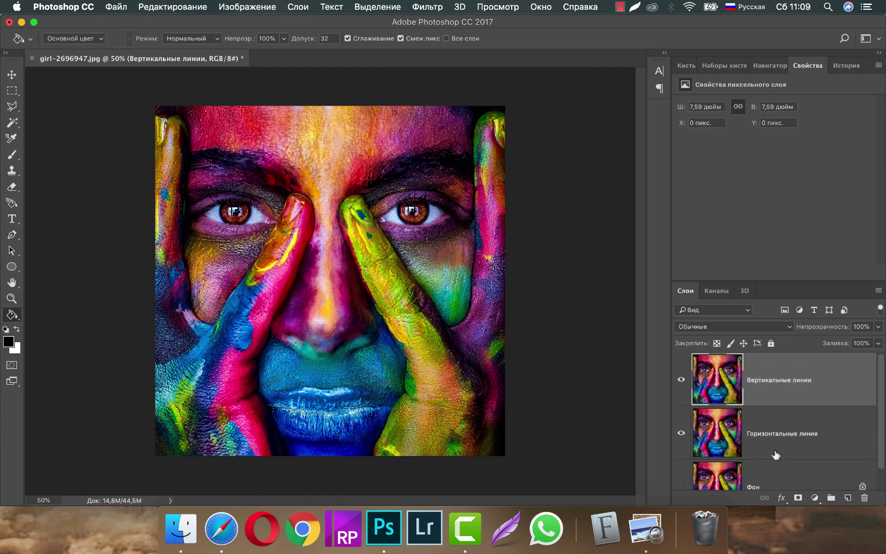
left_click(847, 499)
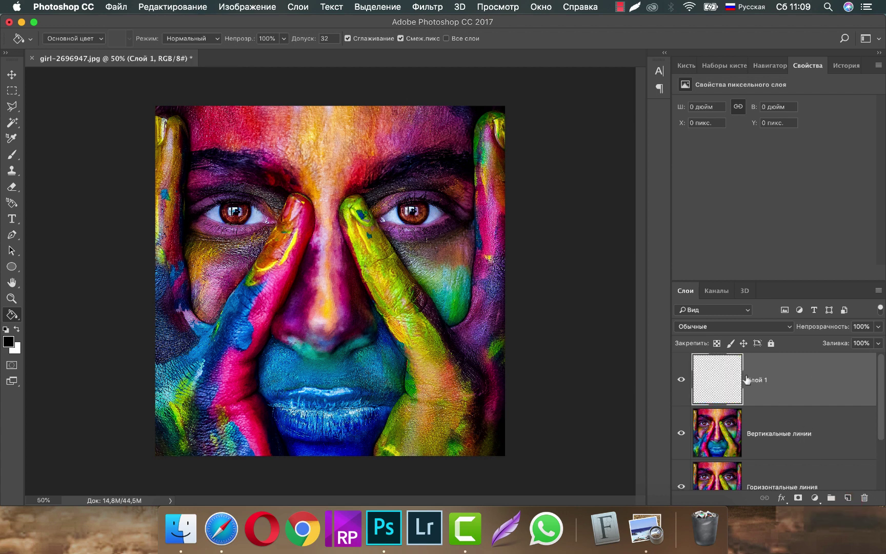
left_click(724, 374)
mouse_move(724, 373)
left_mouse_down()
mouse_move(733, 460)
mouse_move(753, 415)
left_mouse_up()
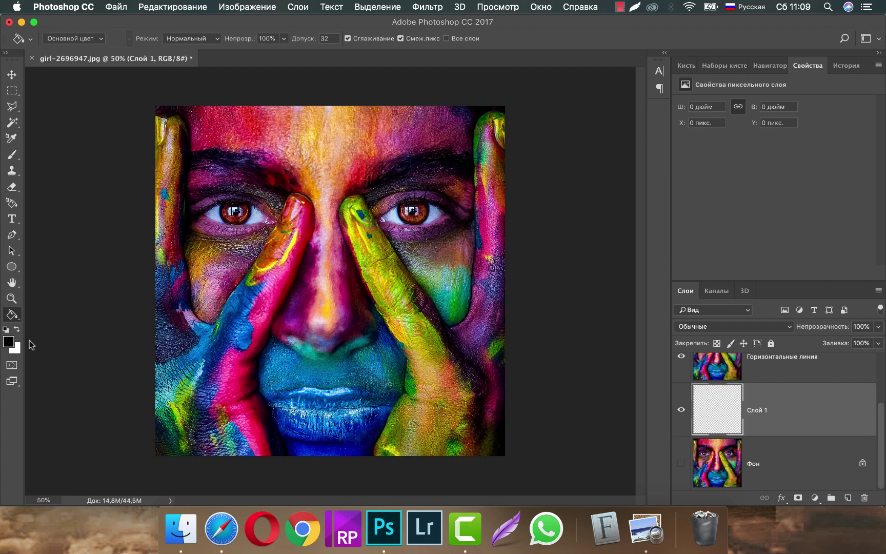
Select the Paint Bucket tool from the toolbar's fill tools.
left_click(14, 318)
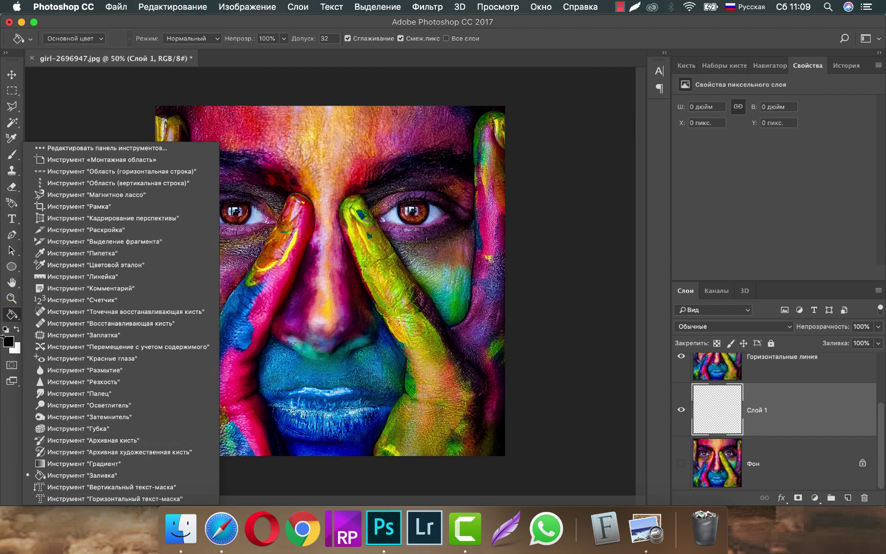
left_click(10, 317)
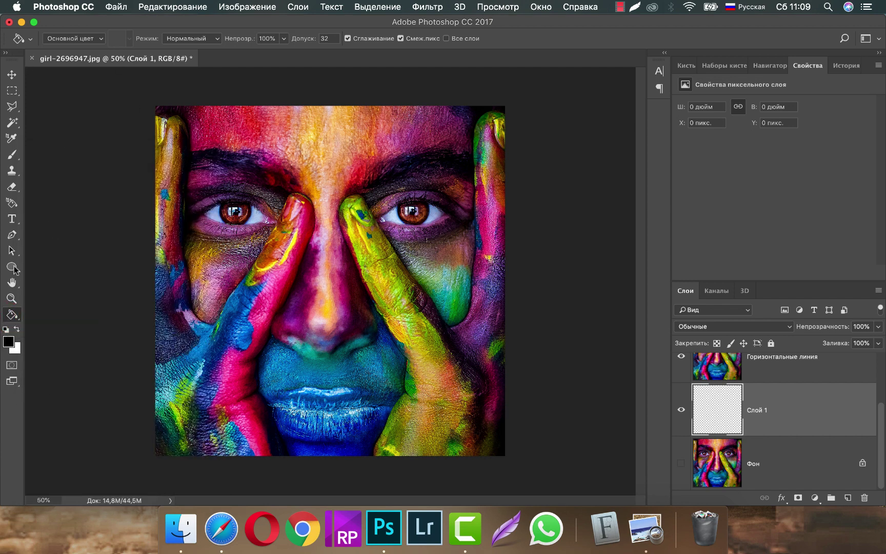
left_click(11, 298)
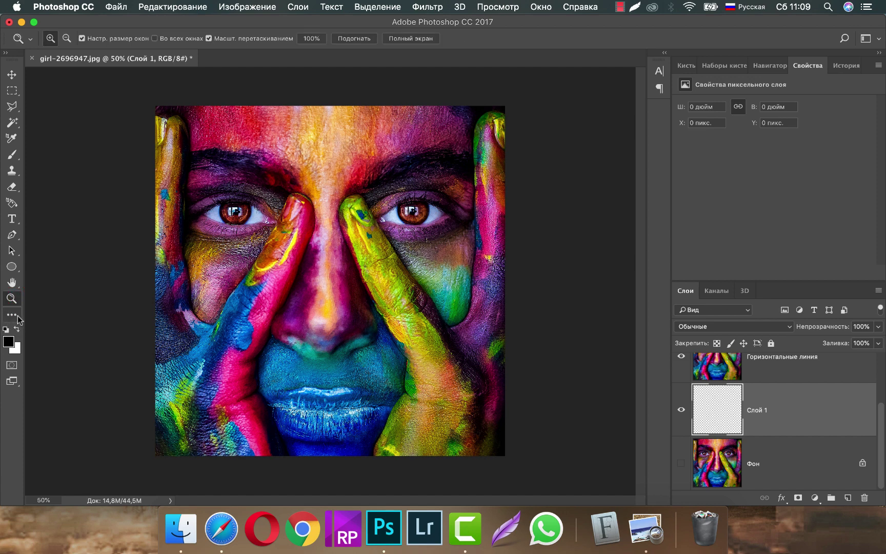
left_click(13, 316)
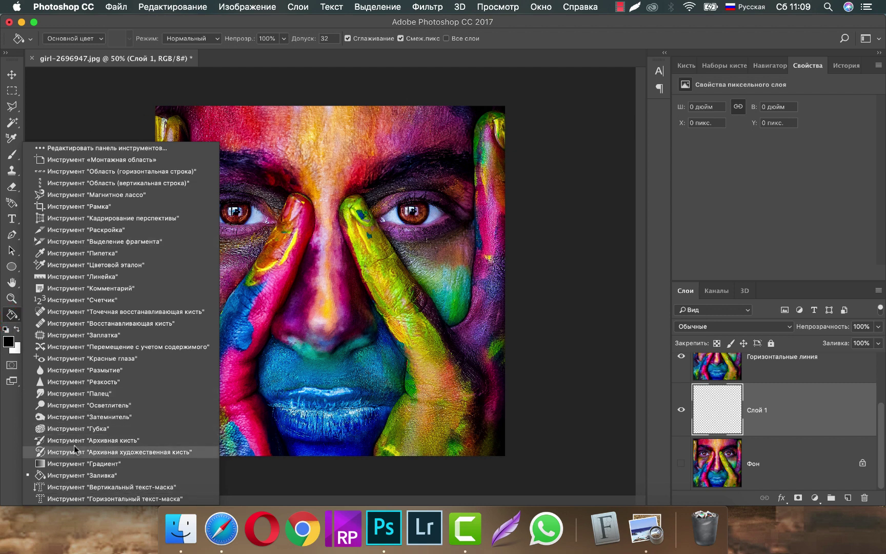
left_click(95, 476)
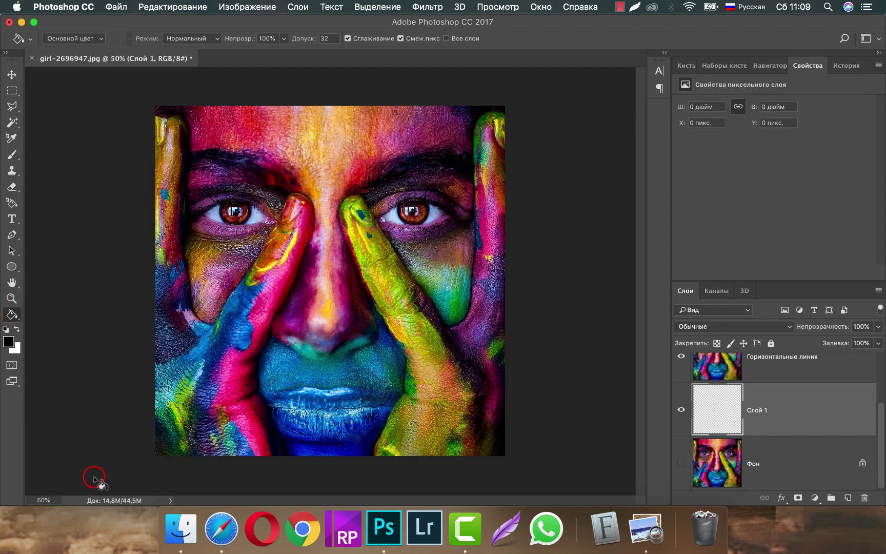
Set the foreground colour to black (000000) and bucket-fill Слой 1 with it.
left_click(9, 341)
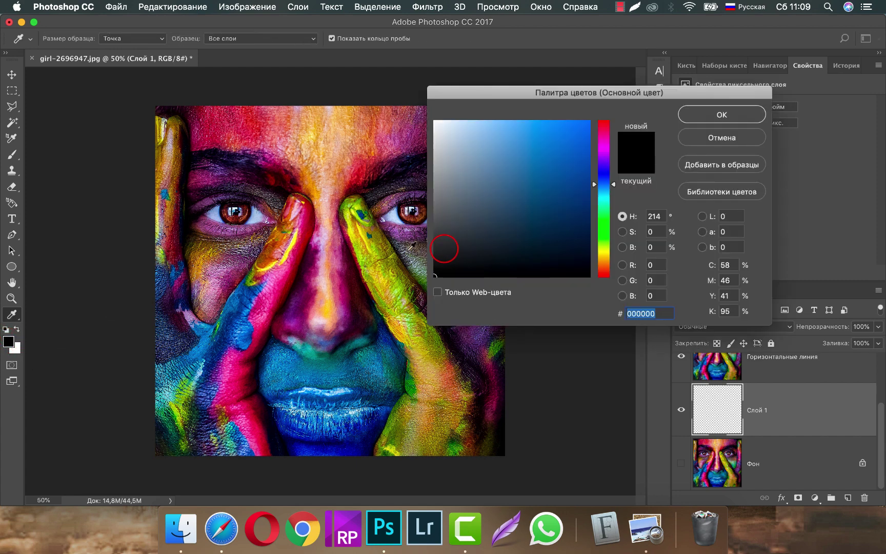
left_click(722, 115)
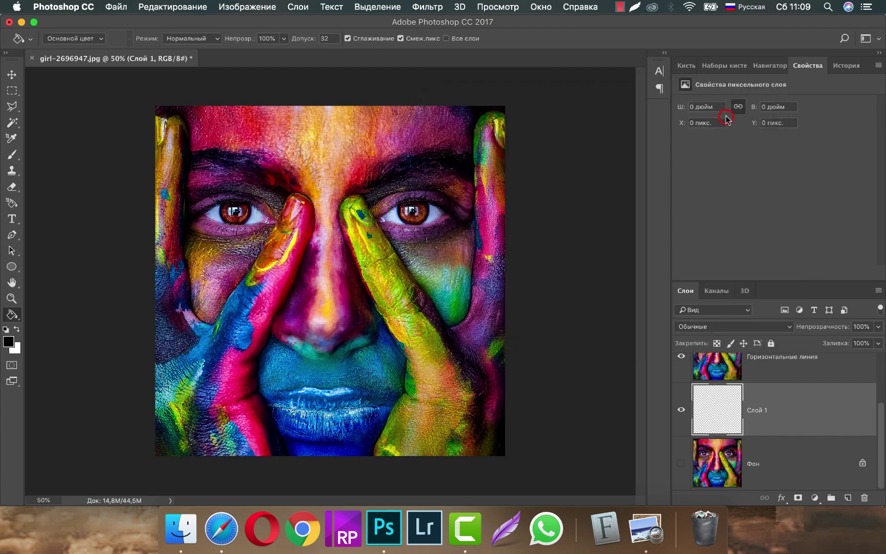
left_click(344, 277)
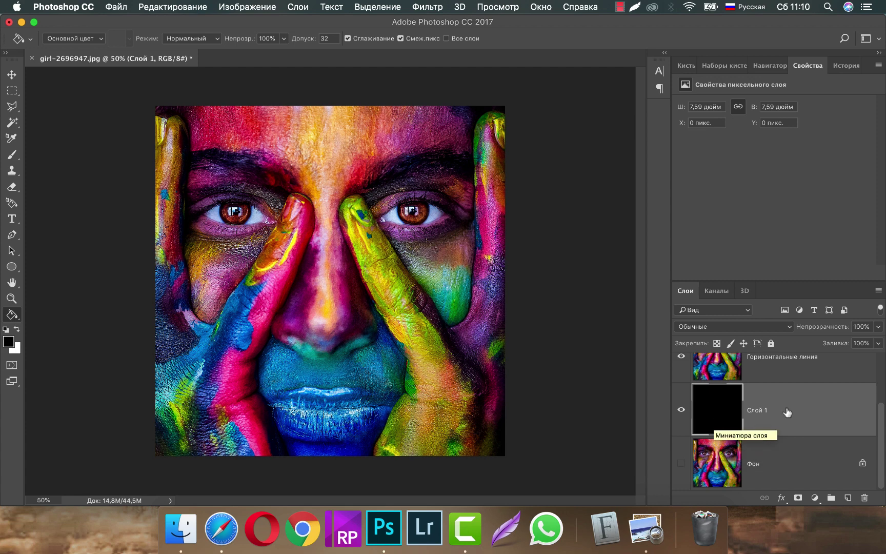
scroll(801, 427, "up", 2)
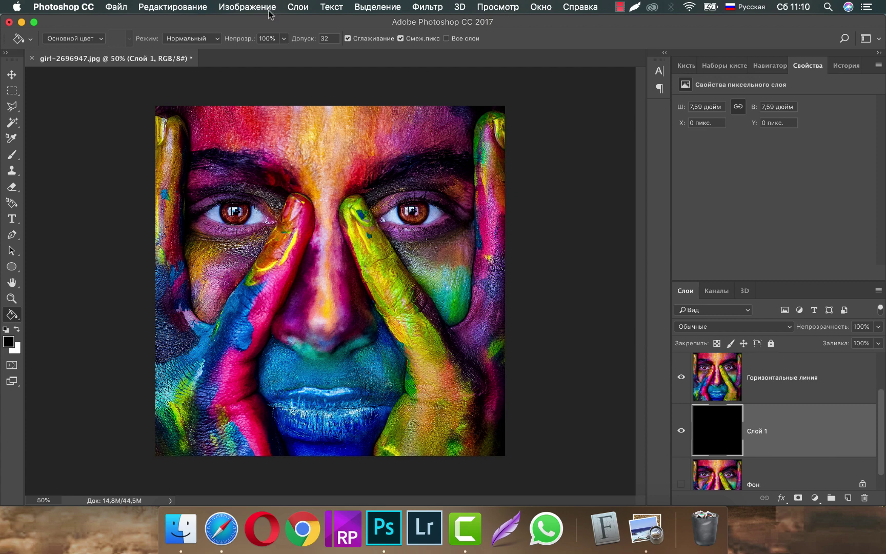
Check the image width in the Image Size dialog and confirm it.
left_click(251, 8)
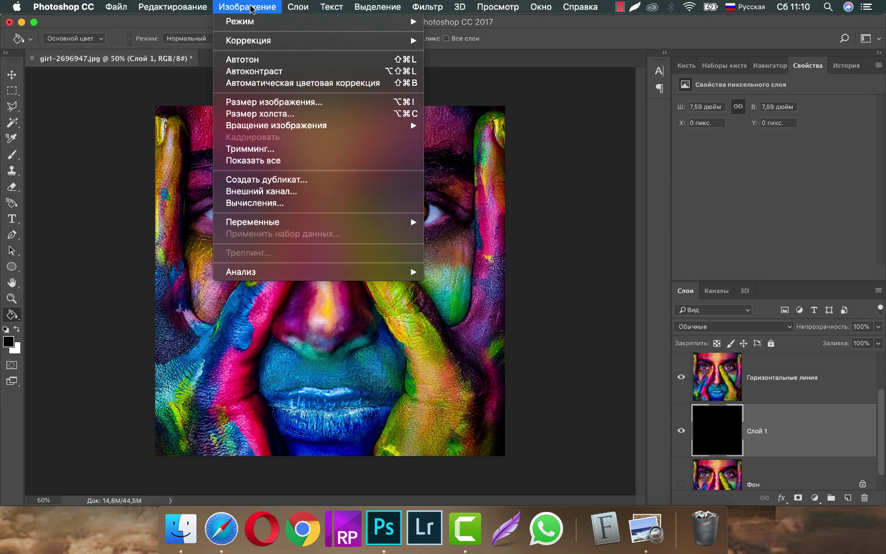
left_click(267, 102)
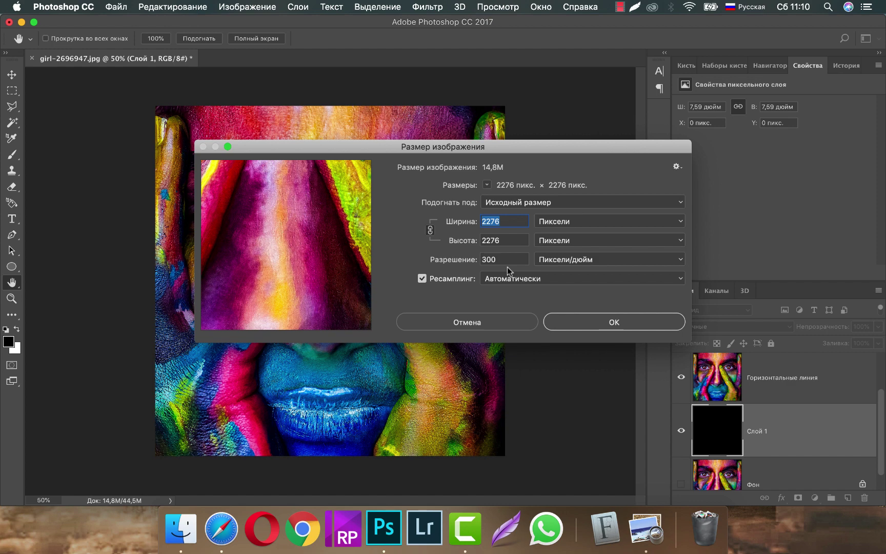
left_click(512, 220)
left_click(615, 323)
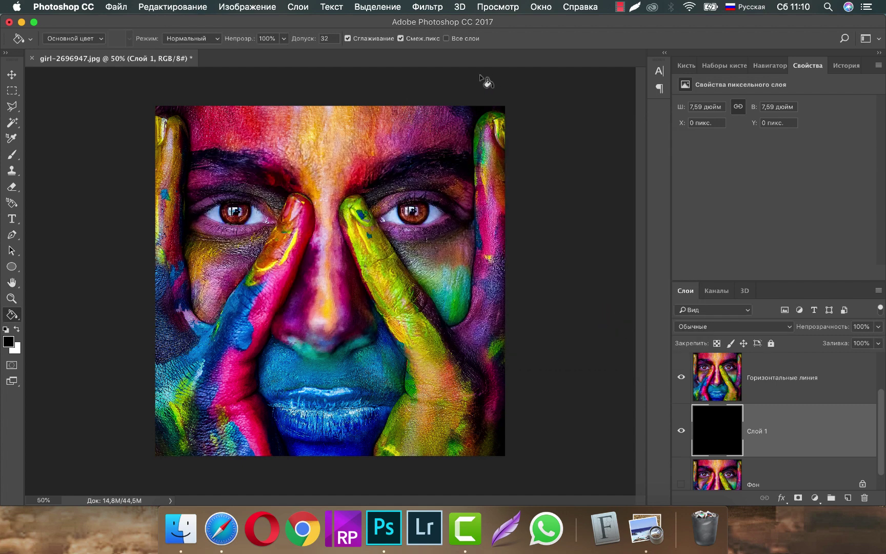
Show the grid over the photo and select the Горизонтальные линия layer.
left_click(498, 7)
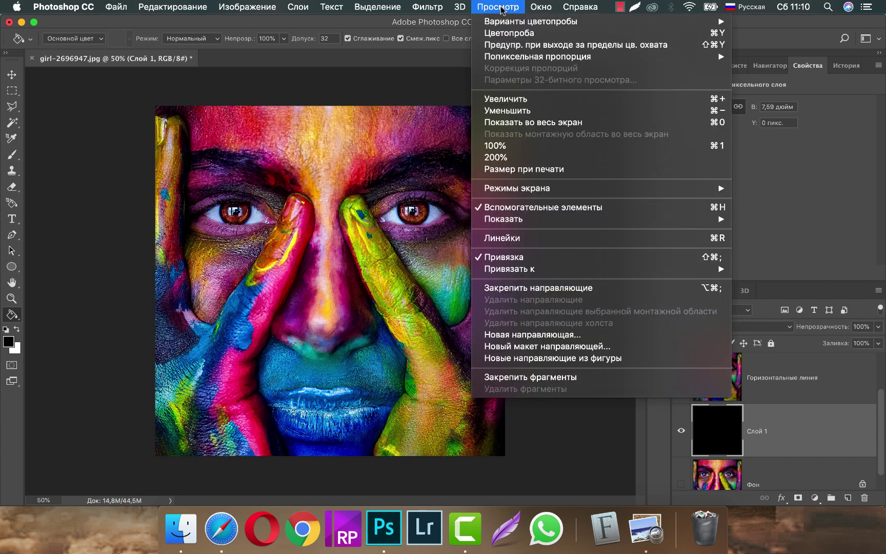
mouse_move(503, 219)
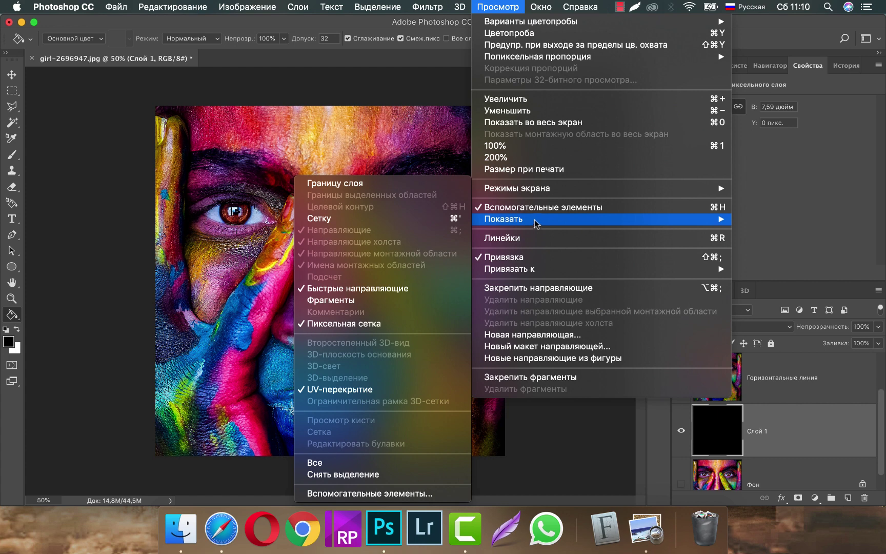
left_click(328, 219)
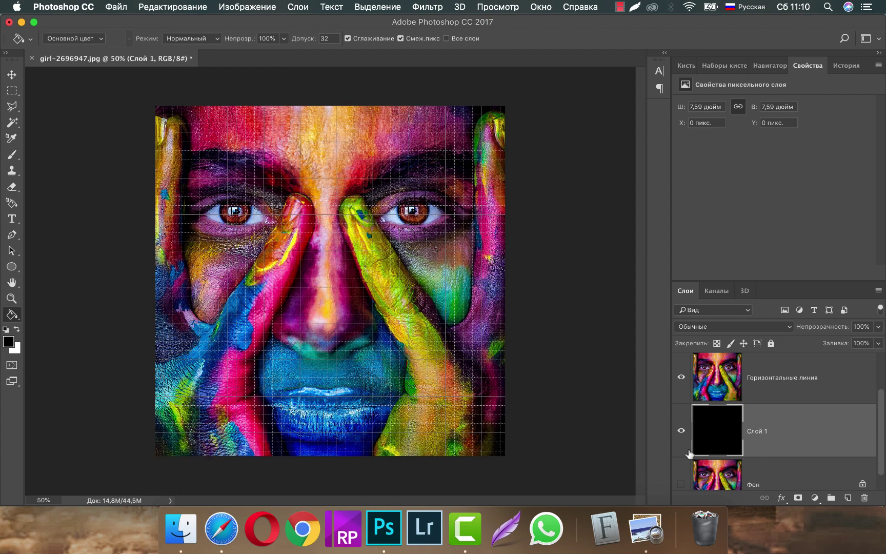
left_click(803, 393)
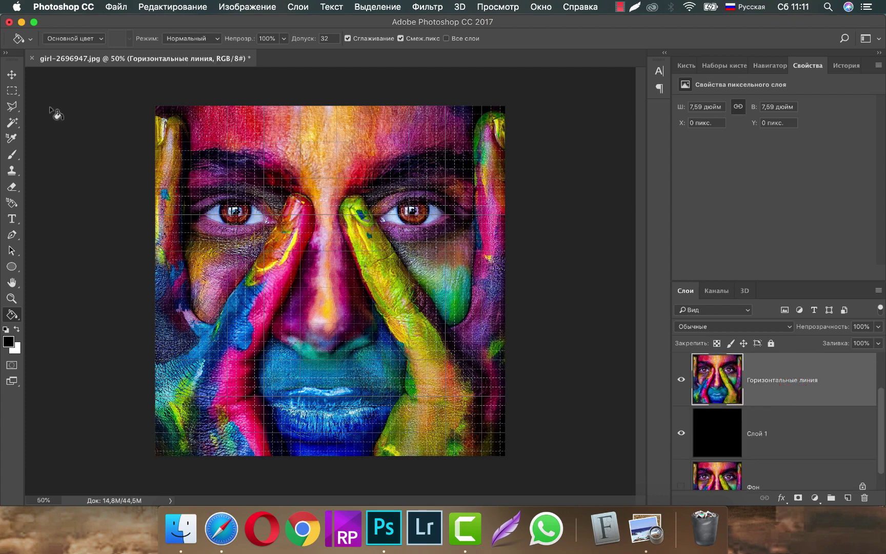
With the Rectangular Marquee in Add mode, select six full-width horizontal strips along grid rows.
left_click(13, 92)
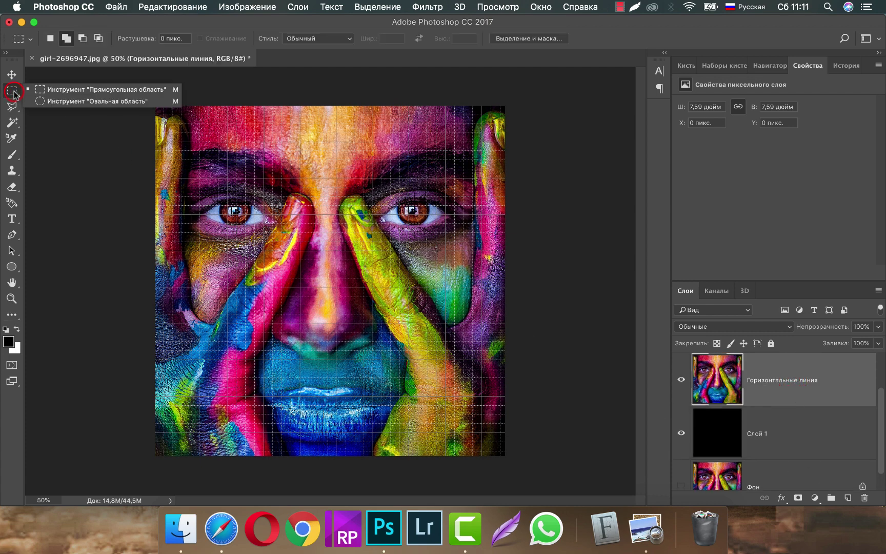
left_click(113, 90)
left_click_drag(149, 101, 512, 149)
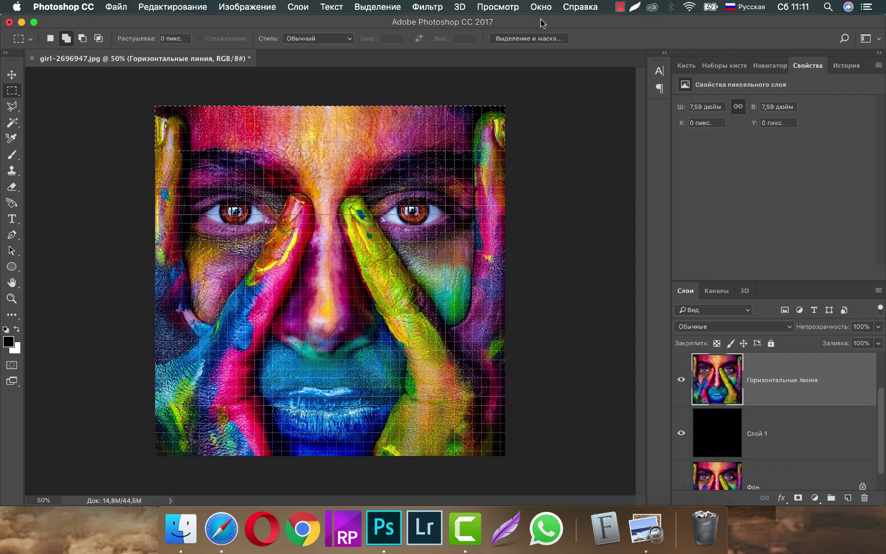
left_click(68, 39)
mouse_move(146, 161)
left_mouse_down()
mouse_move(510, 221)
mouse_move(510, 214)
left_mouse_up()
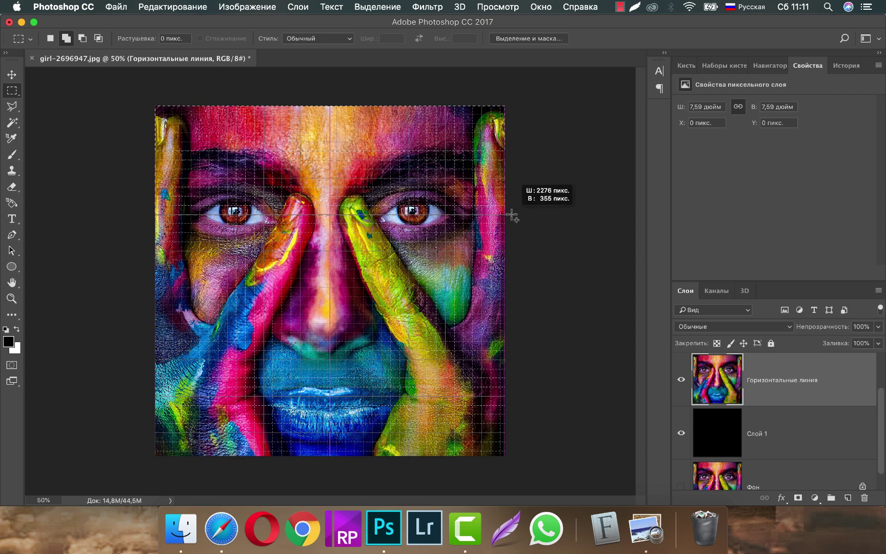
left_click_drag(511, 214, 511, 215)
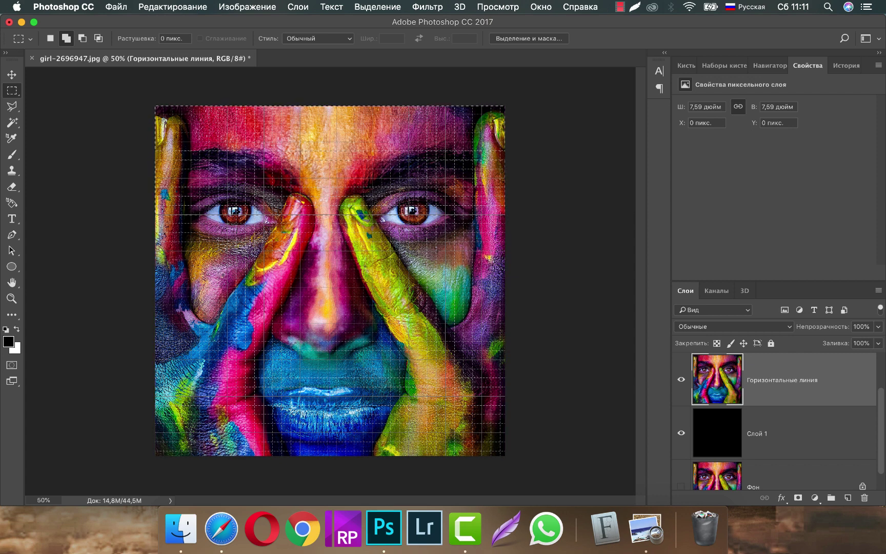
left_click_drag(152, 227, 547, 281)
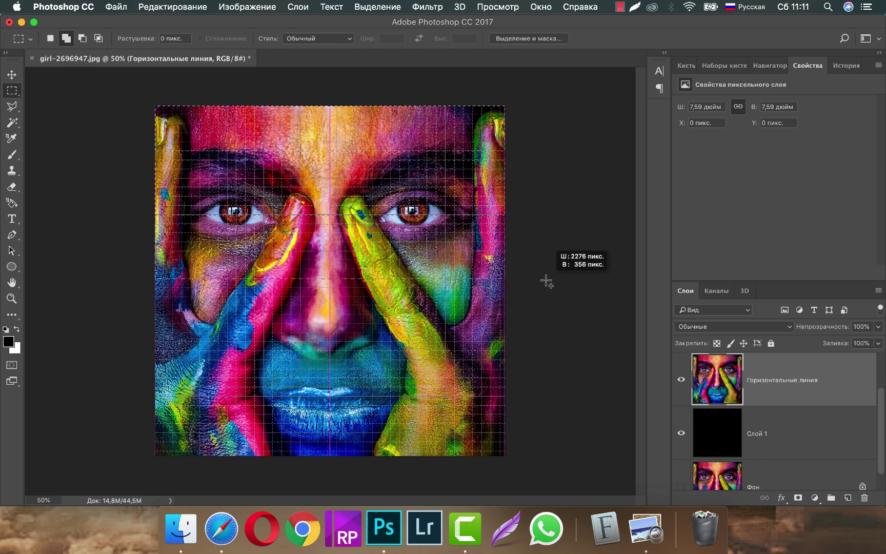
left_click_drag(547, 281, 547, 281)
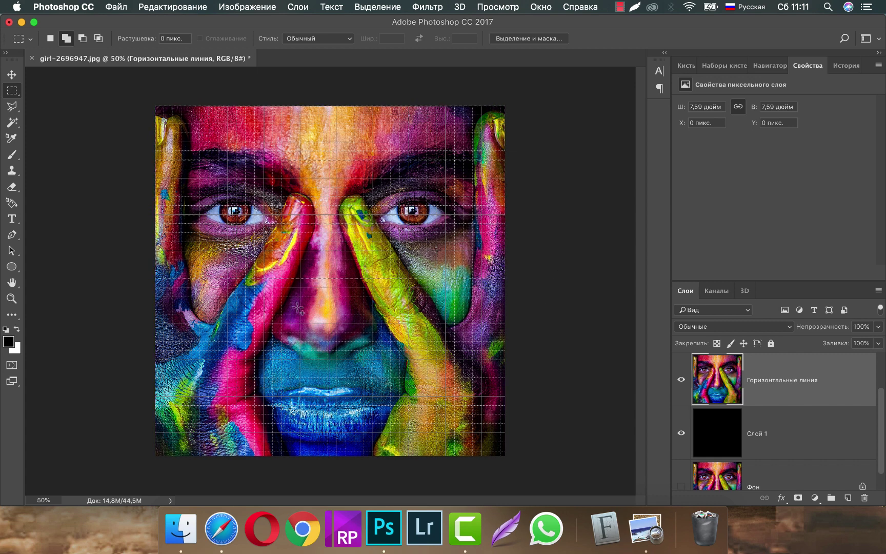
left_click_drag(154, 288, 513, 338)
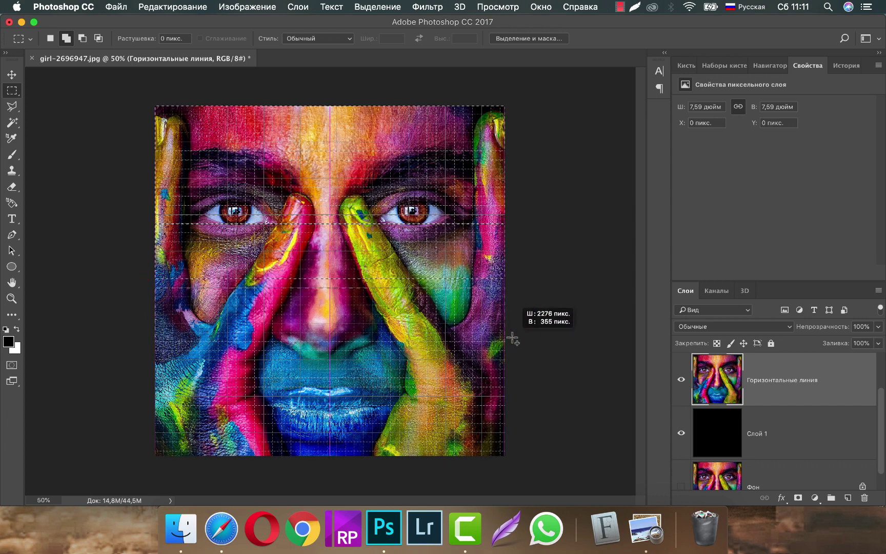
left_click_drag(512, 338, 513, 338)
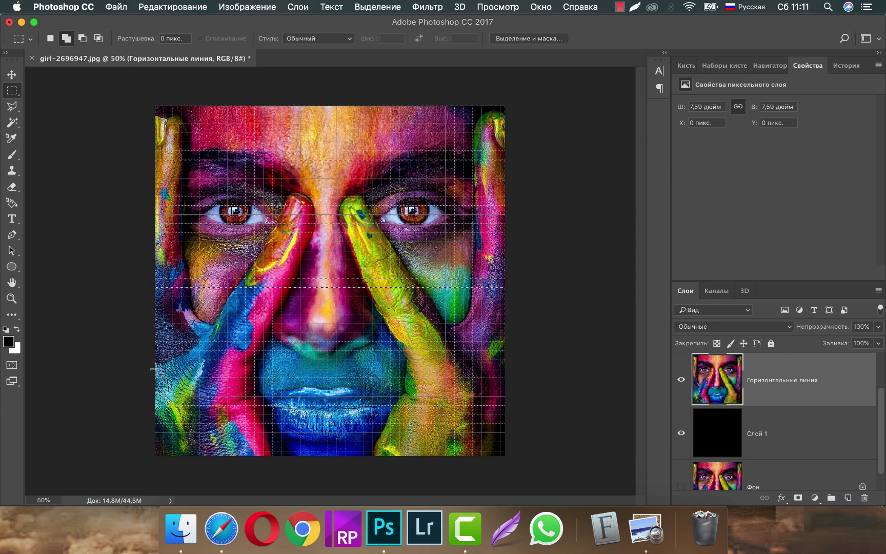
mouse_move(155, 352)
left_mouse_down()
mouse_move(500, 390)
mouse_move(522, 409)
left_mouse_up()
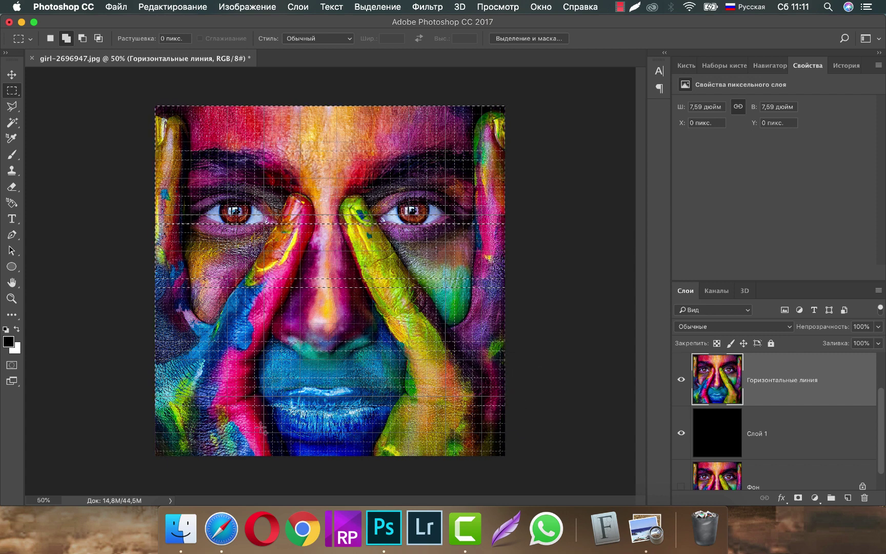
left_click_drag(152, 415, 531, 456)
Mask Горизонтальные линия to the strip selection, then select the Вертикальные линии layer.
left_click(798, 498)
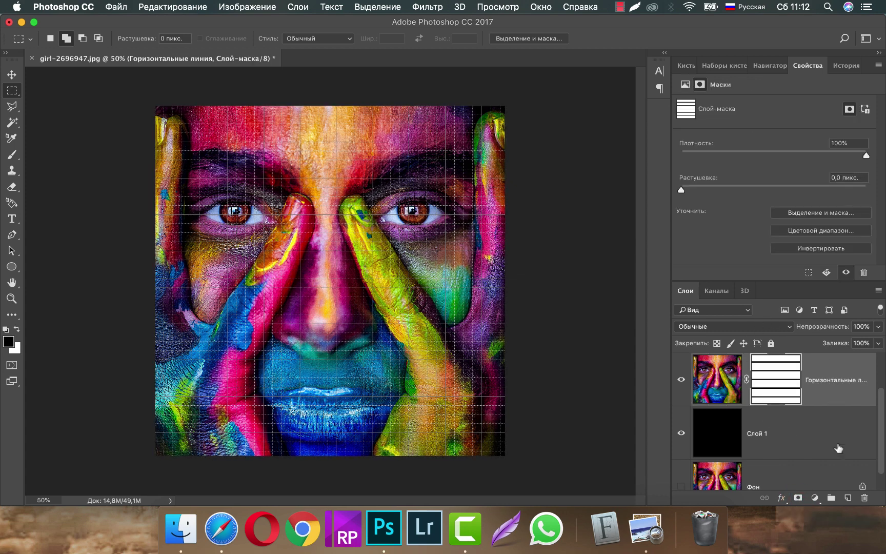
scroll(839, 448, "up", 2)
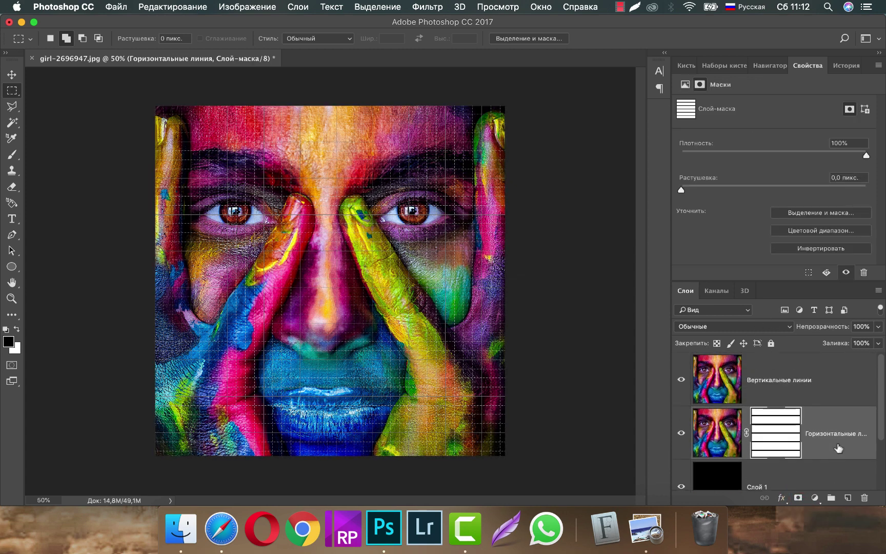
left_click(794, 386)
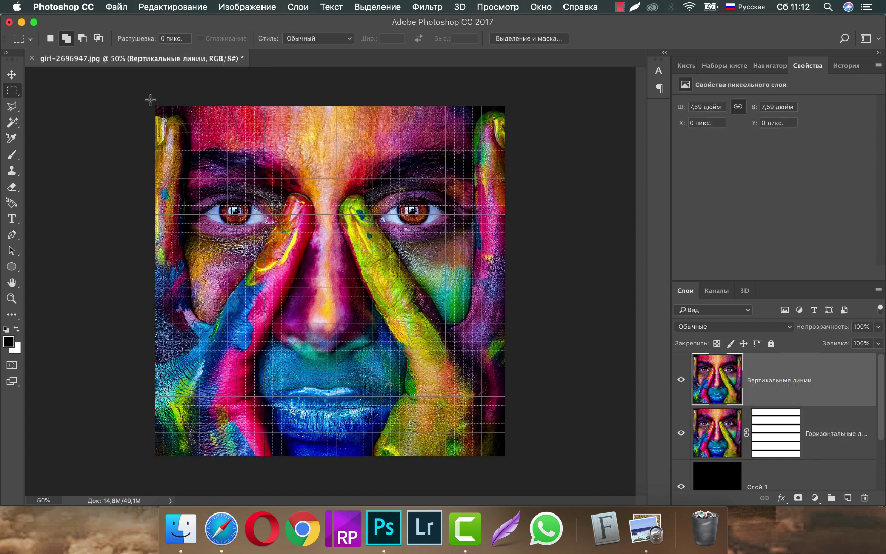
Select six full-height vertical columns across the photo, left edge to right edge.
left_click_drag(150, 99, 237, 341)
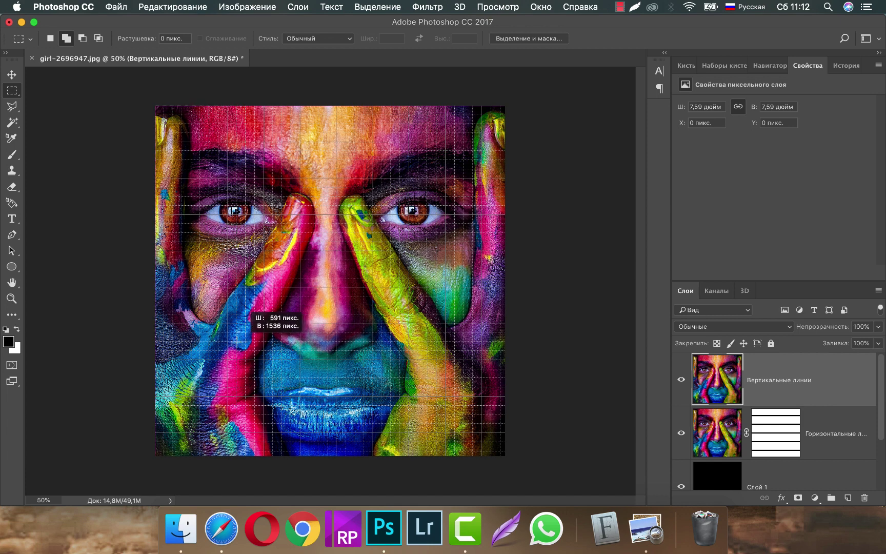
left_click_drag(237, 341, 213, 476)
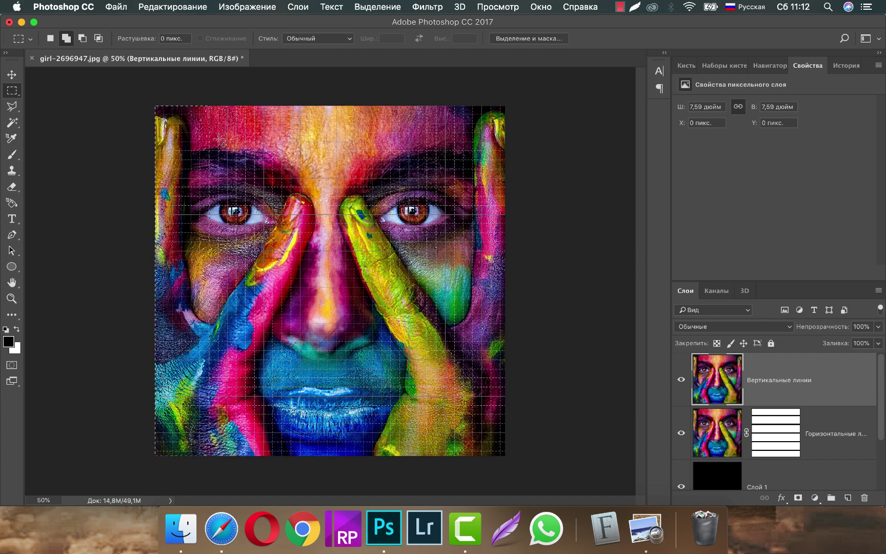
mouse_move(218, 101)
left_mouse_down()
mouse_move(250, 178)
mouse_move(272, 464)
left_mouse_up()
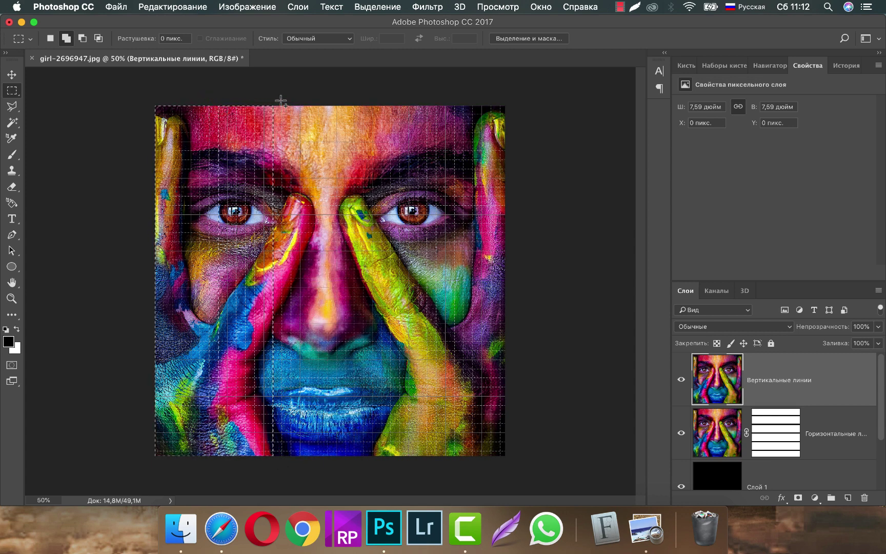
mouse_move(281, 101)
left_mouse_down()
mouse_move(344, 445)
mouse_move(334, 468)
left_mouse_up()
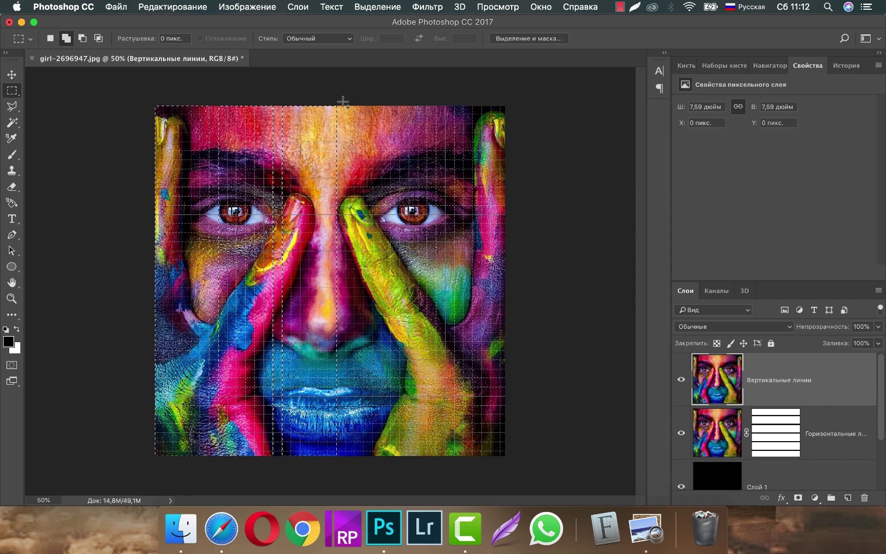
left_click_drag(343, 102, 400, 470)
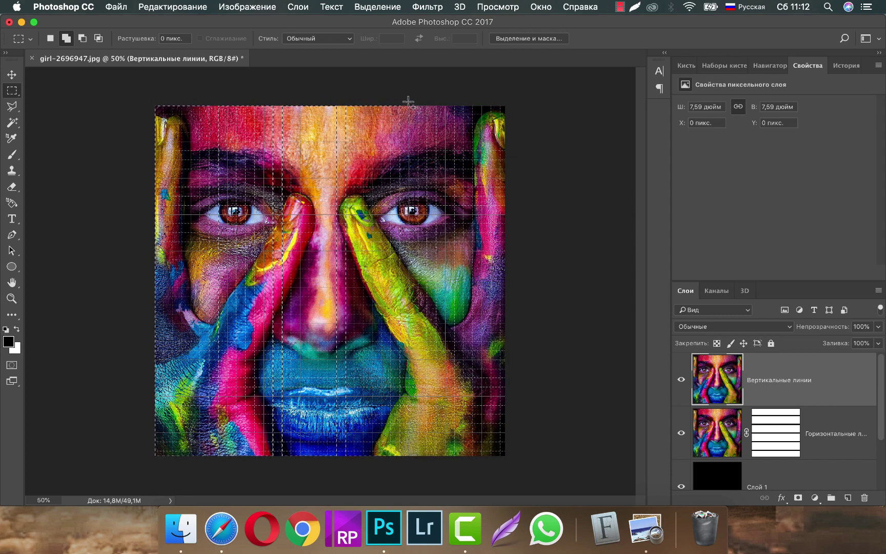
left_click_drag(409, 102, 465, 458)
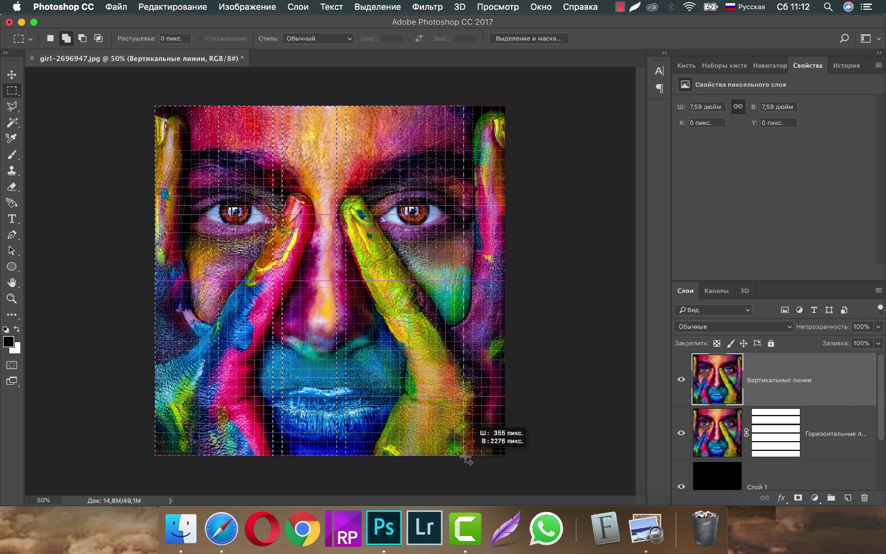
left_click_drag(466, 458, 465, 458)
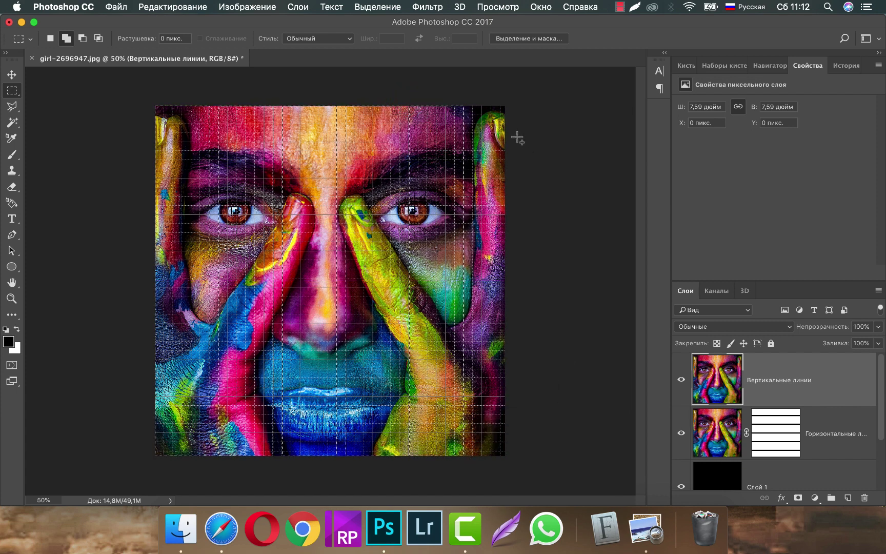
left_click_drag(470, 101, 573, 464)
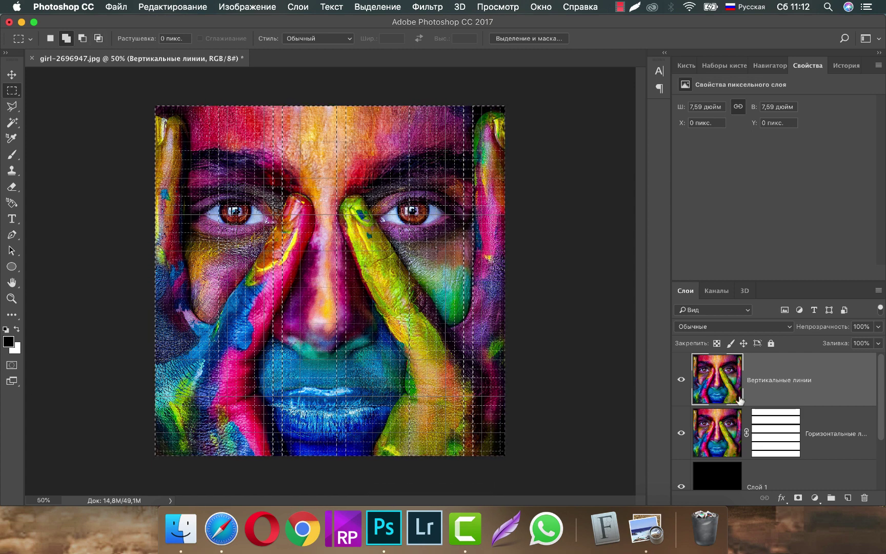
Add the column mask to Вертикальные линии, then Ctrl-click the horizontal mask thumbnail to load it.
left_click(799, 497)
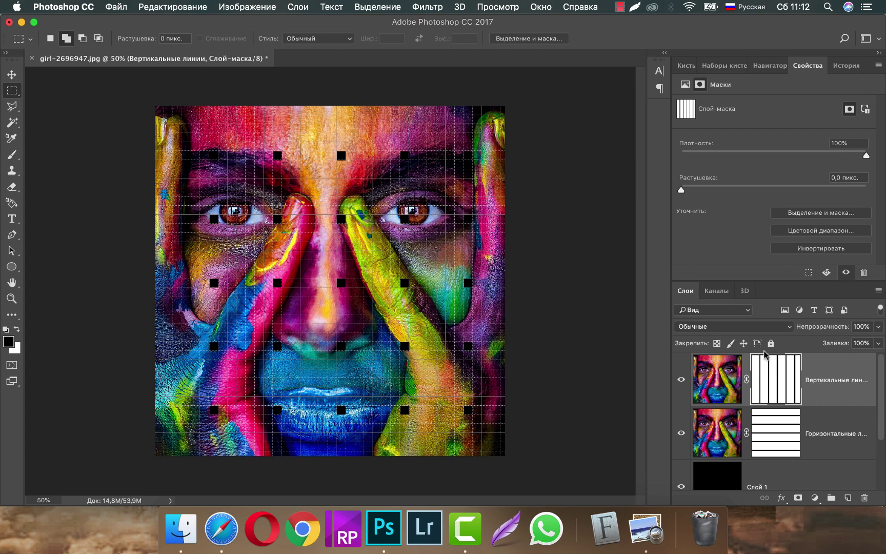
left_click(778, 435)
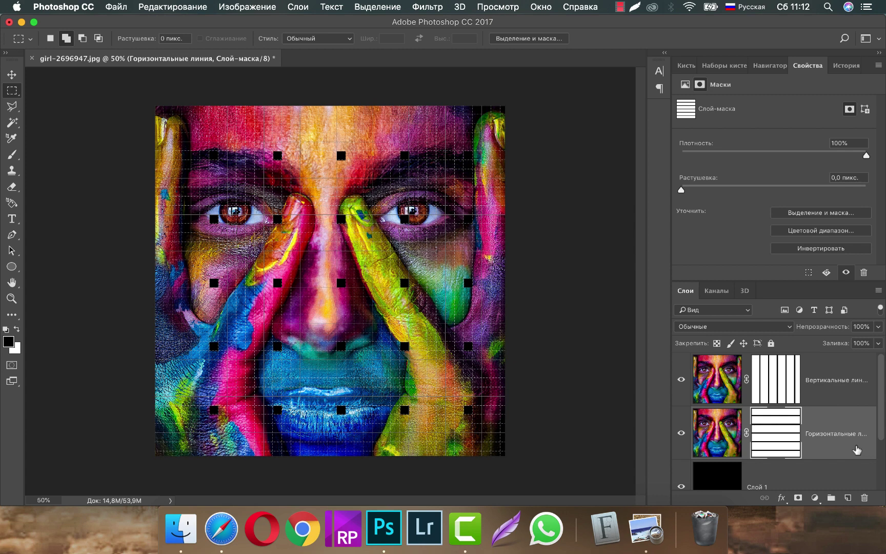
key("ctrl")
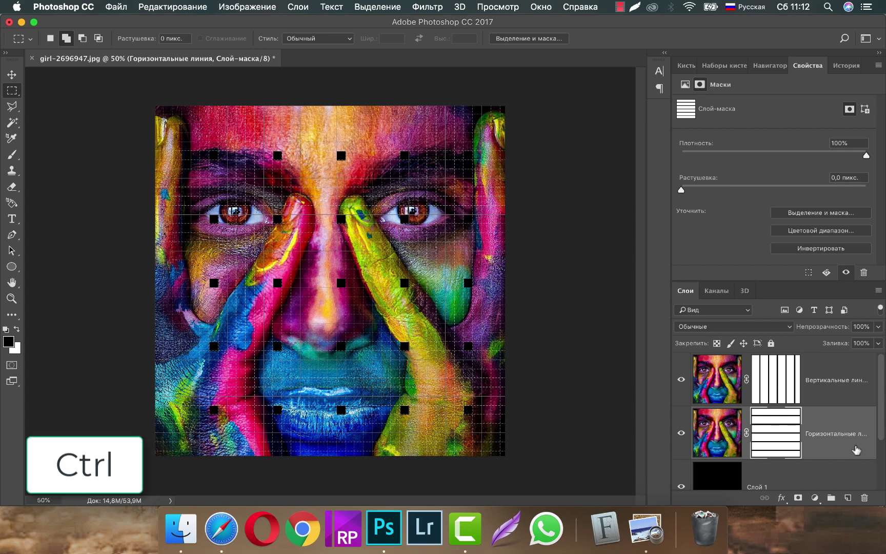
left_click(781, 433, "ctrl")
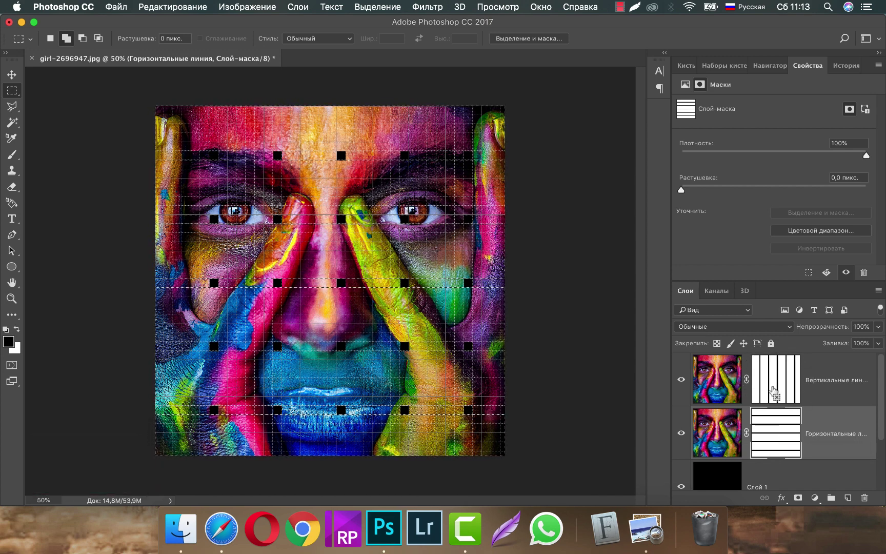
Intersect the selection with the vertical-column mask, zoom to check, and switch to Quick Mask.
left_click(773, 392, "ctrl+alt+shift")
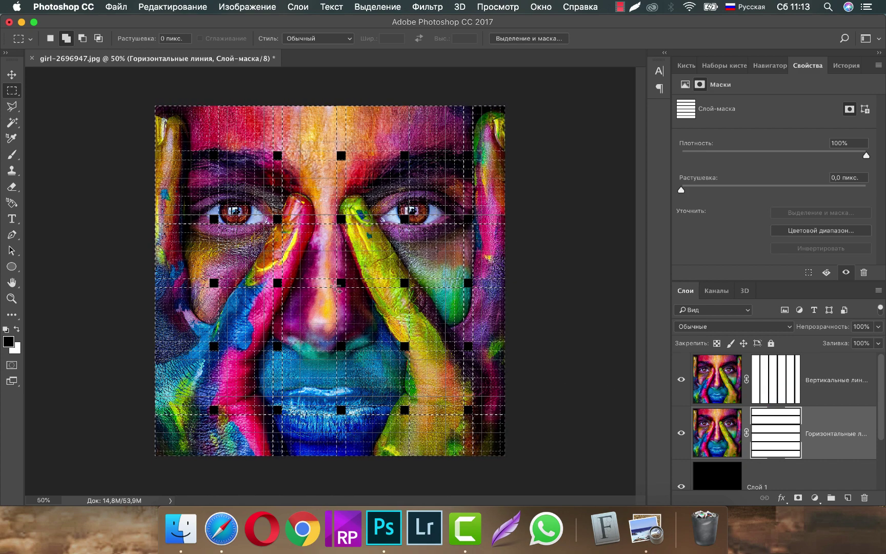
scroll(338, 289, "up", 1)
scroll(339, 290, "down", 2)
scroll(339, 290, "up", 2)
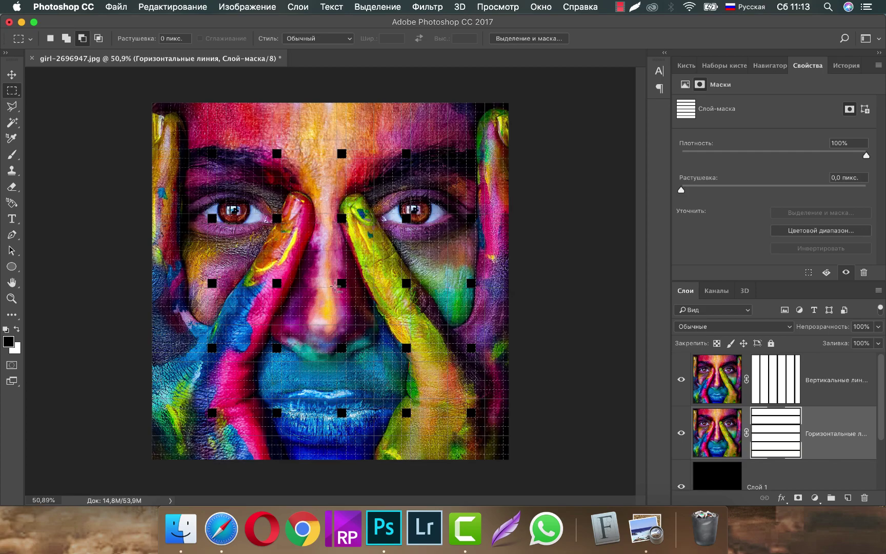
scroll(334, 298, "up", 2)
scroll(329, 304, "up", 1)
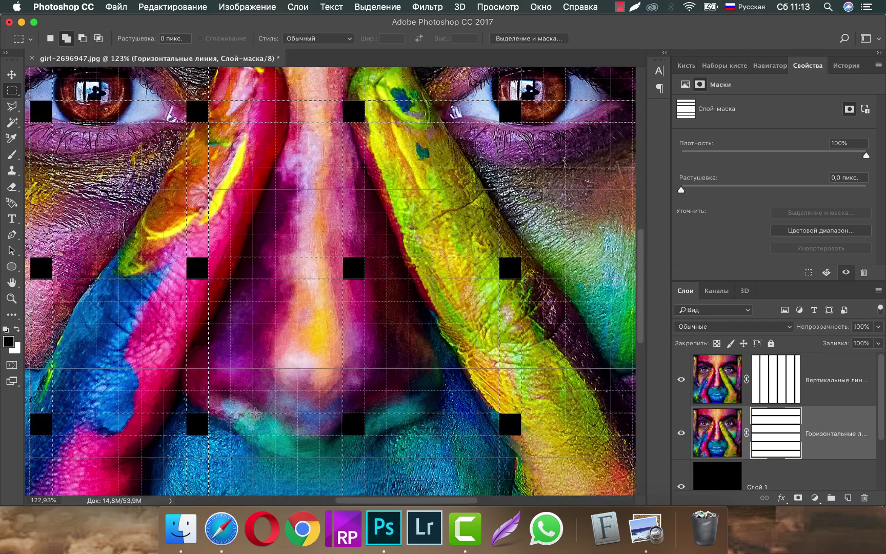
scroll(327, 360, "down", 6)
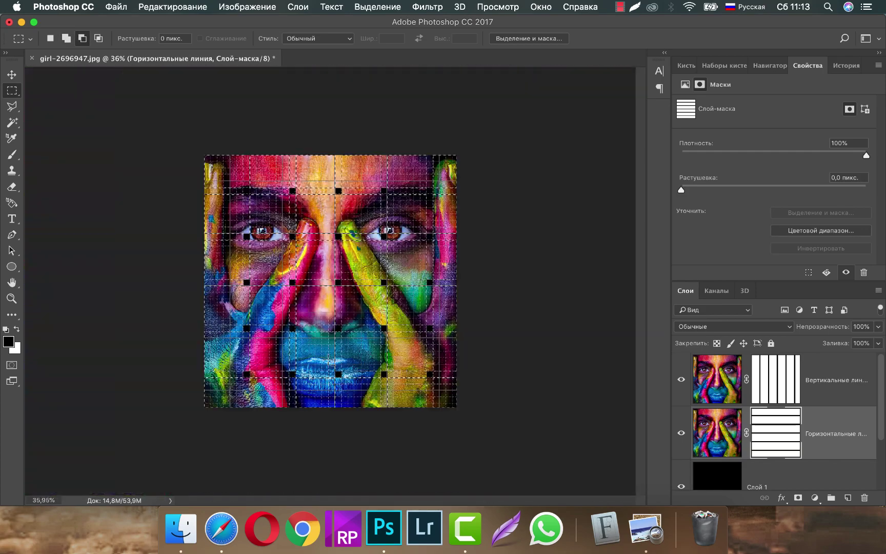
scroll(329, 360, "up", 1)
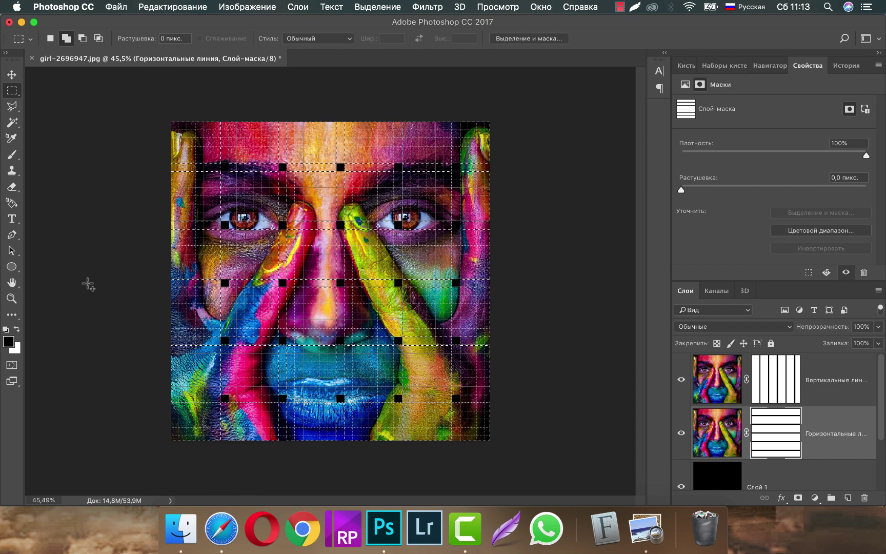
key("q")
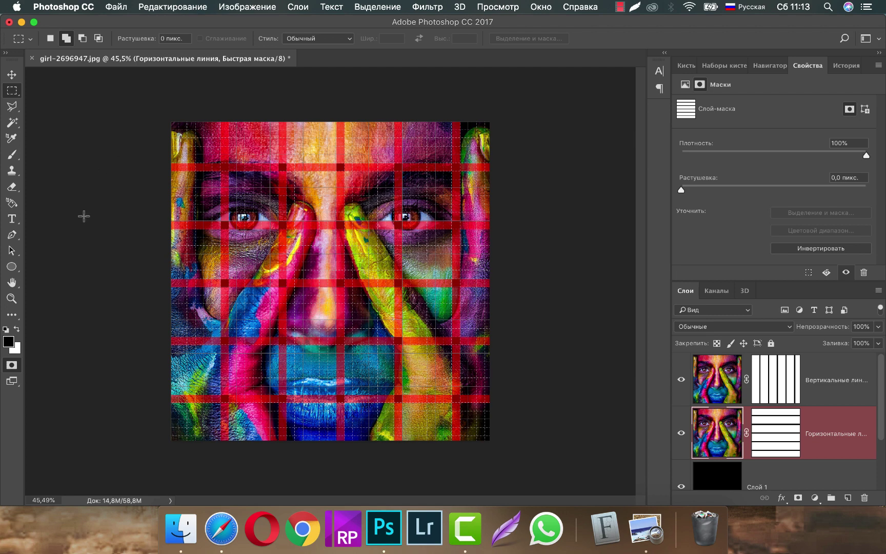
With a black Paint Bucket, fill alternating grid squares in the top three rows of the quick mask.
left_click(11, 314)
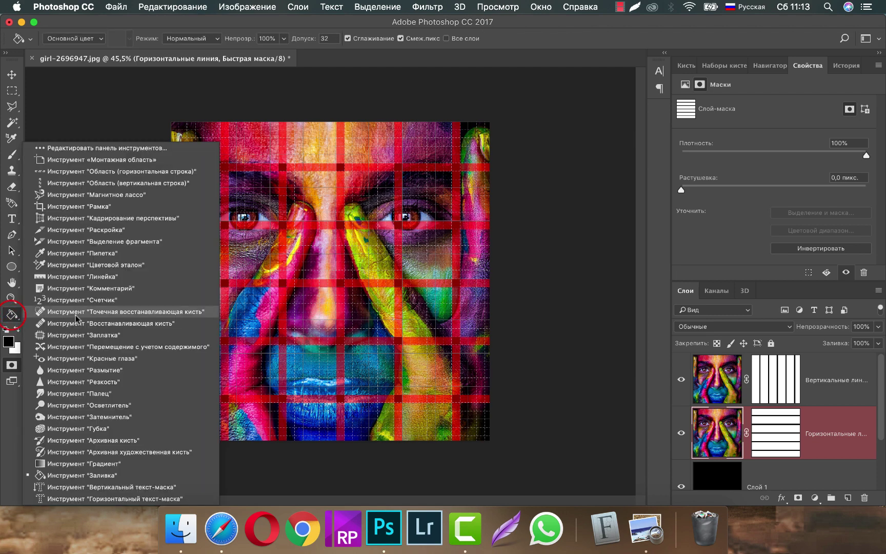
left_click(103, 475)
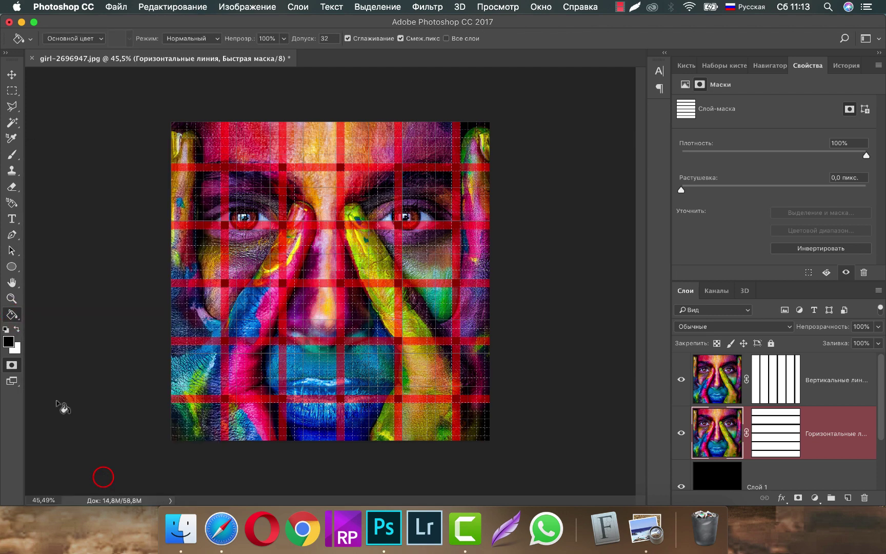
left_click(9, 342)
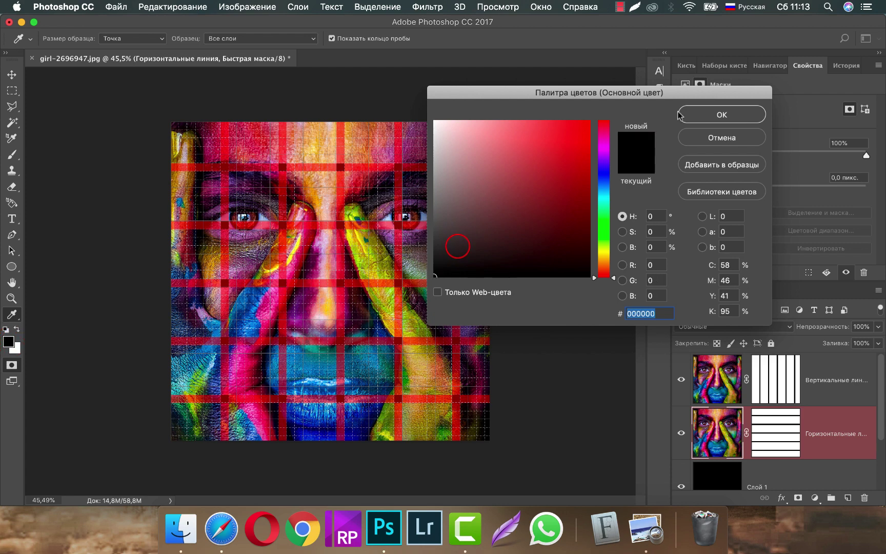
left_click(707, 113)
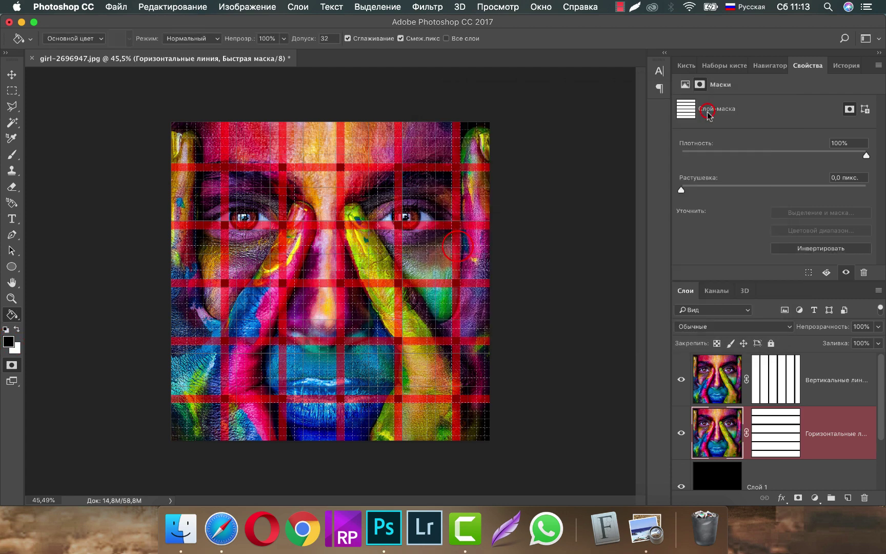
left_click(198, 152)
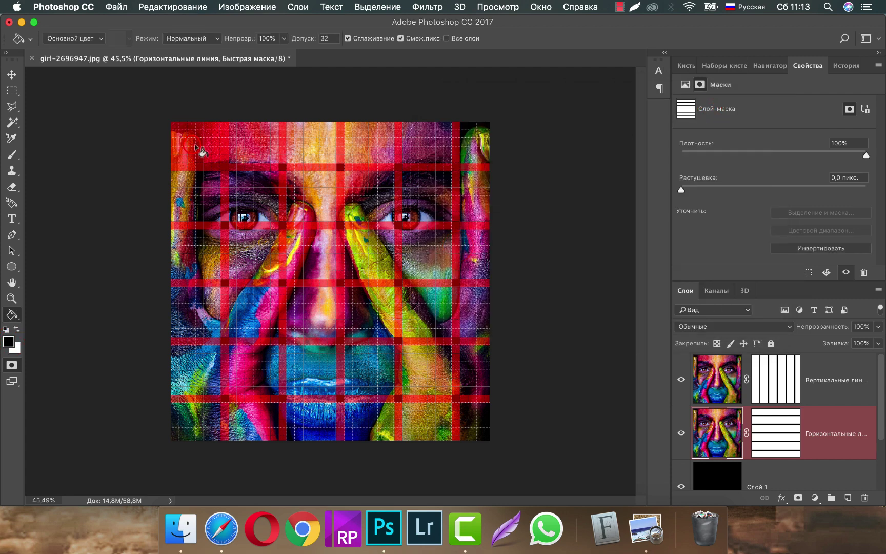
left_click(334, 146)
left_click(420, 148)
left_click(254, 201)
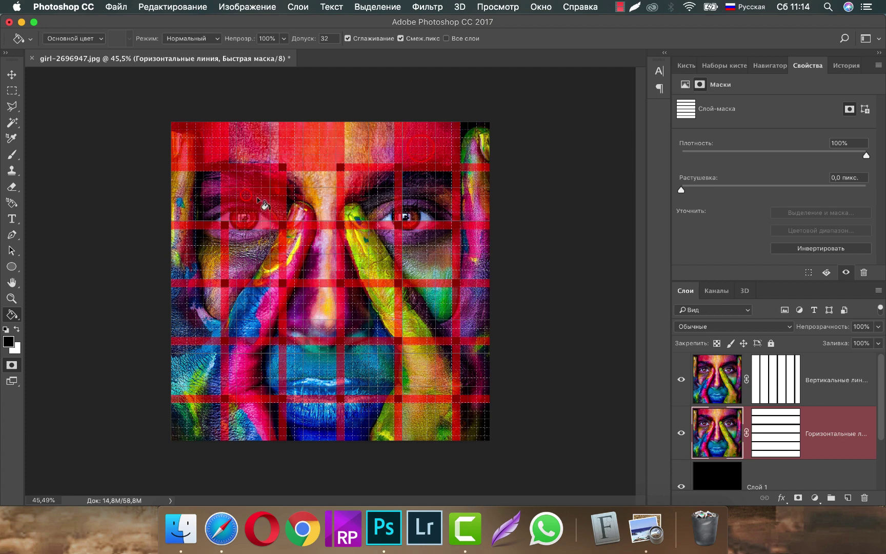
left_click(375, 203)
left_click(469, 202)
left_click(195, 255)
left_click(318, 254)
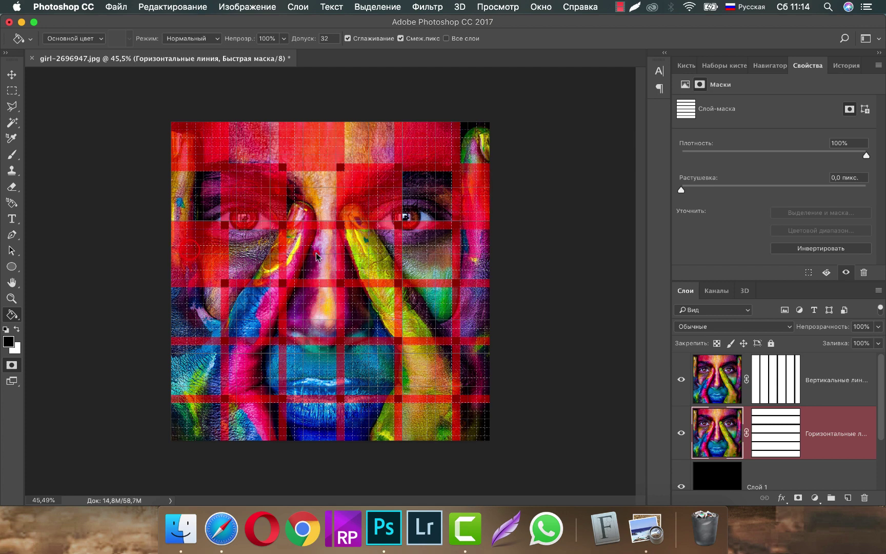
left_click(426, 254)
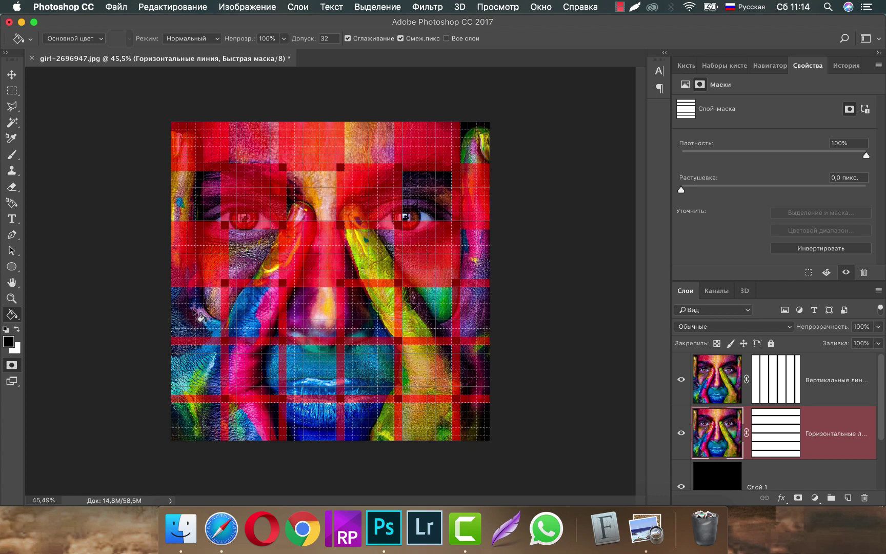
Fill alternating squares in the lower rows, exit Quick Mask, and copy the selection to Слой 2.
left_click(236, 311)
left_click(363, 307)
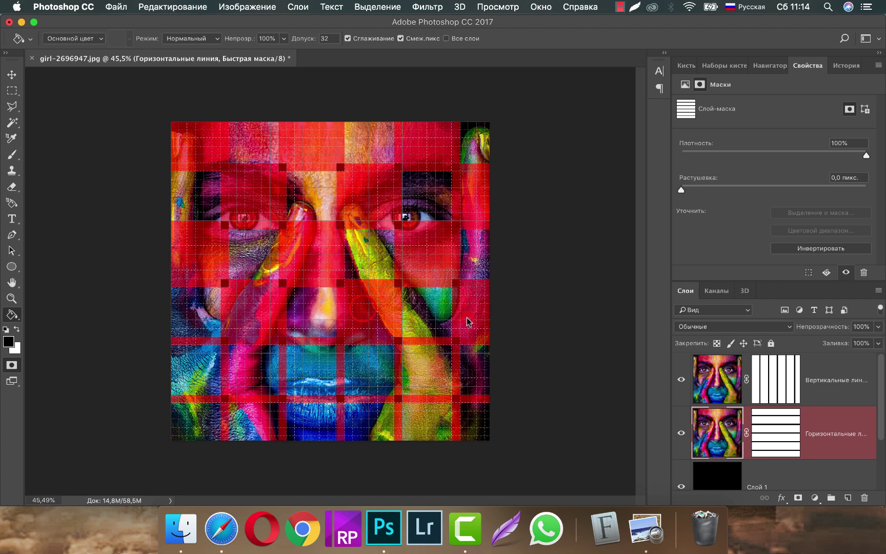
left_click(188, 367)
left_click(314, 369)
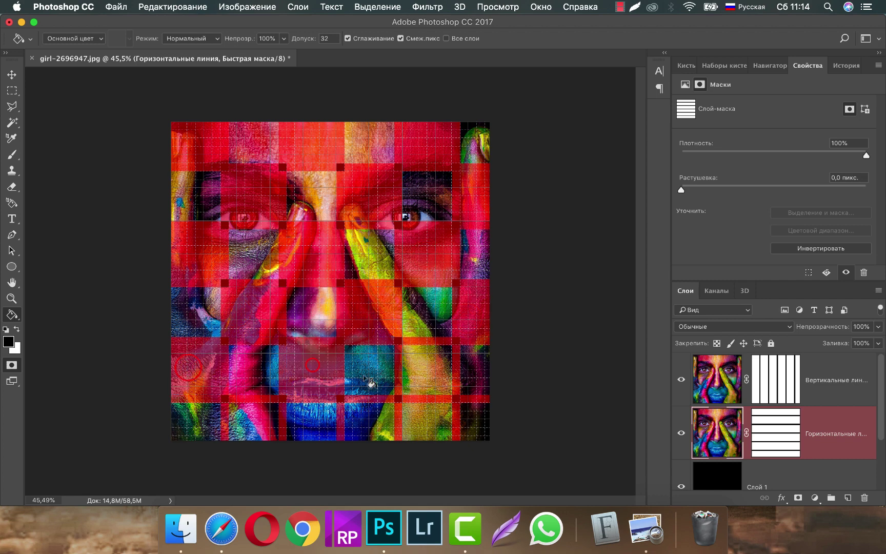
left_click(419, 373)
left_click(267, 424)
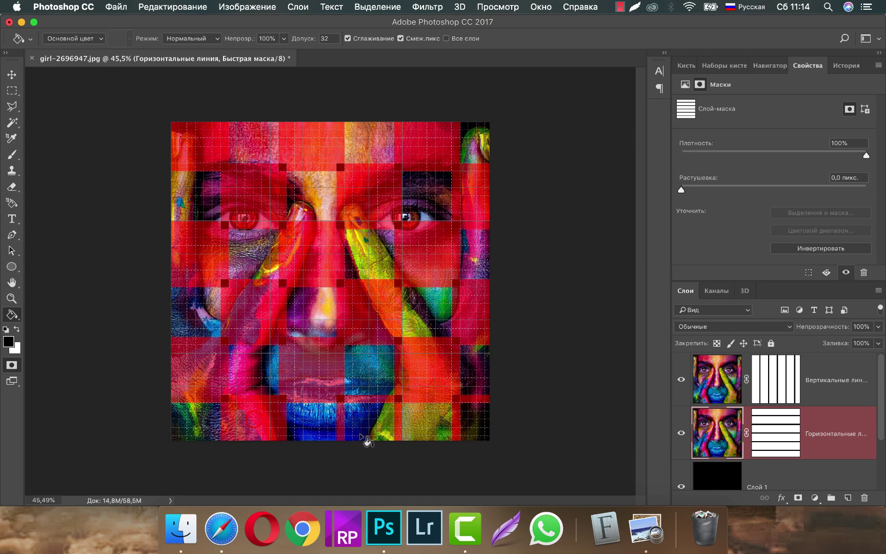
left_click(365, 439)
left_click(472, 429)
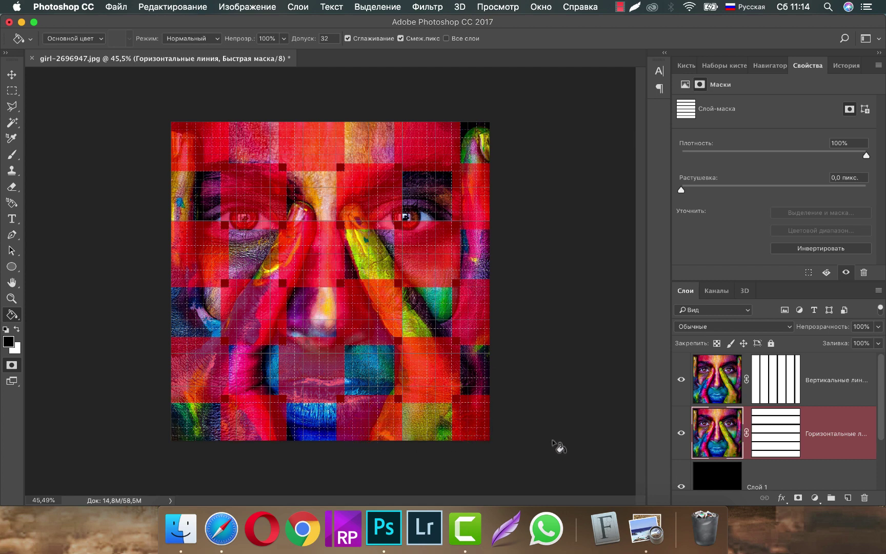
key("q")
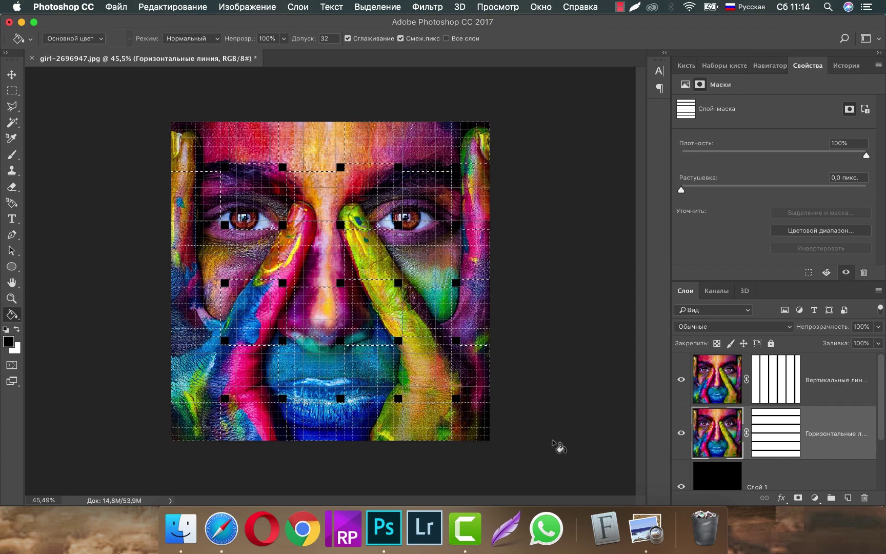
key("ctrl+j")
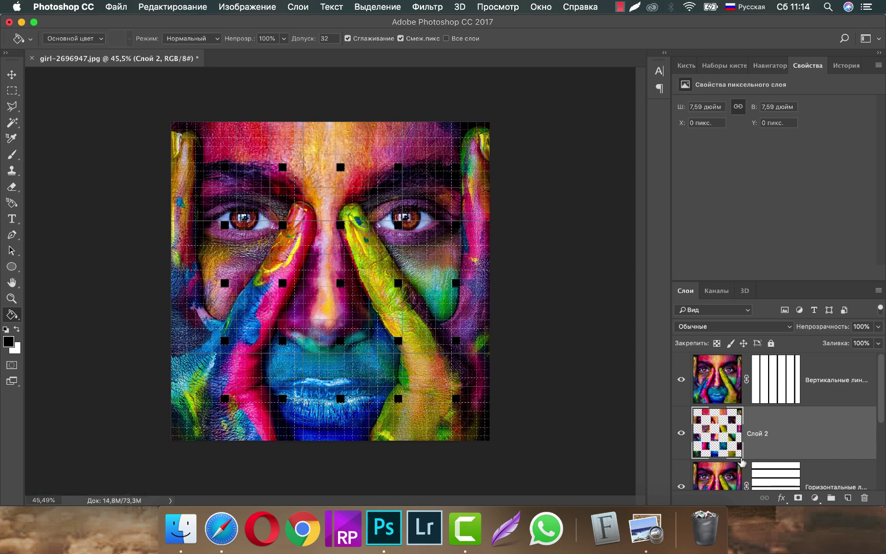
Load the horizontal-lines mask as a selection and intersect it with the vertical-lines mask.
scroll(743, 461, "down", 2)
scroll(742, 462, "up", 2)
scroll(778, 444, "down", 1)
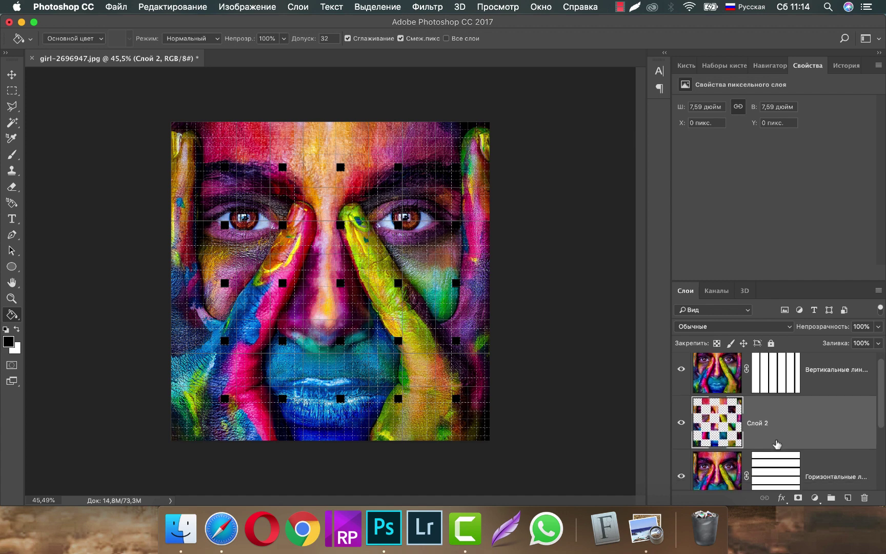
key("ctrl")
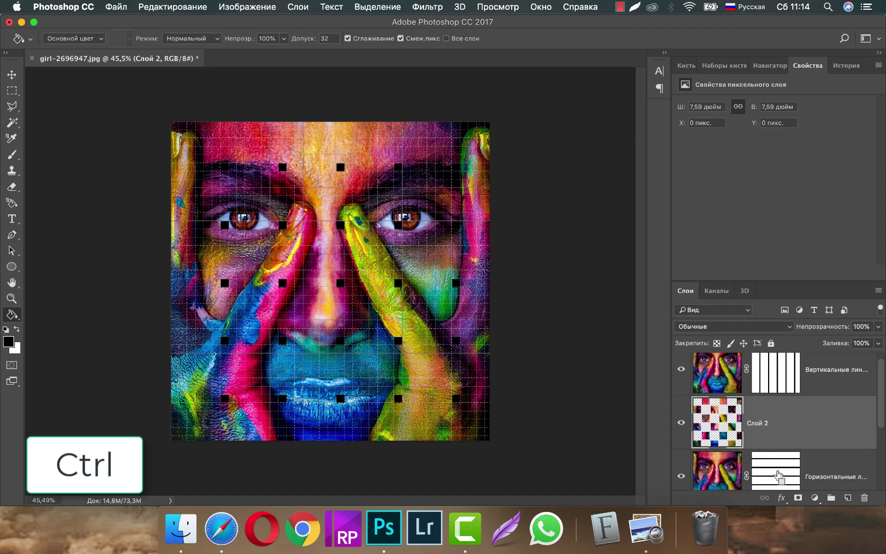
left_click(778, 476, "ctrl")
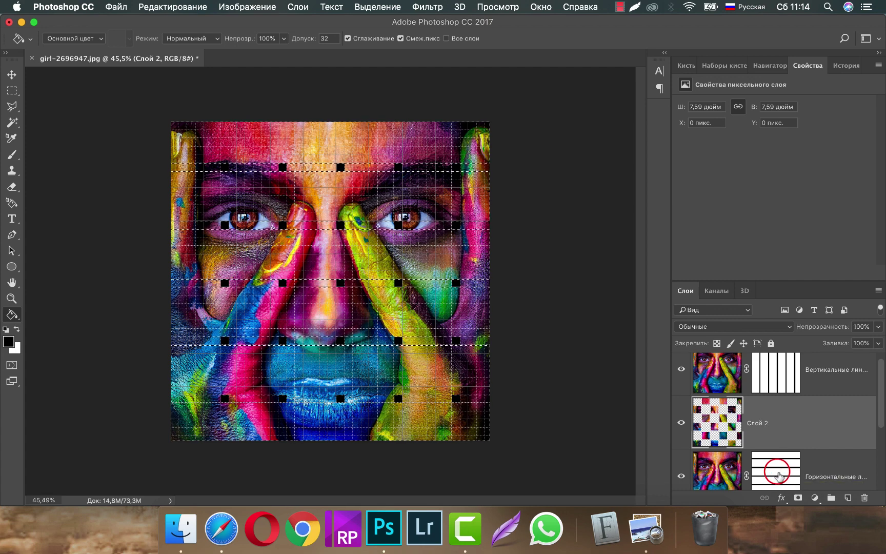
scroll(780, 477, "down", 5)
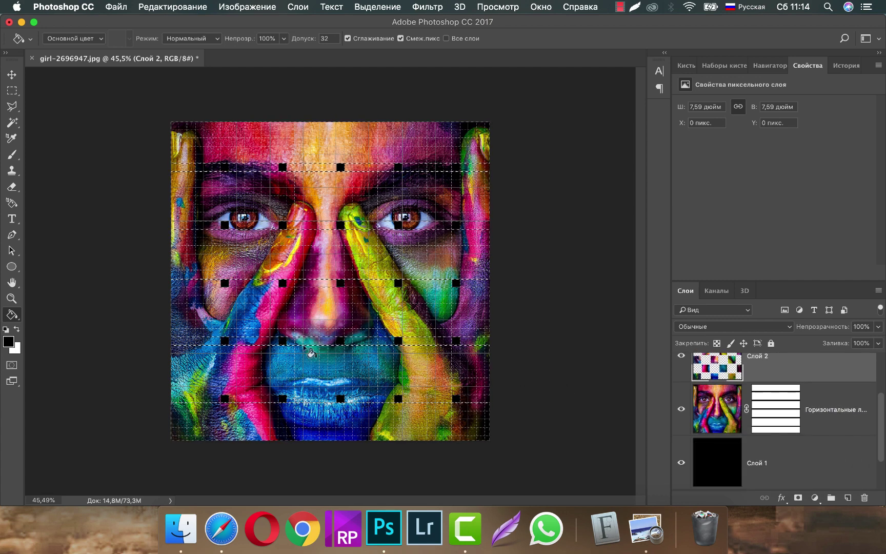
scroll(821, 442, "up", 5)
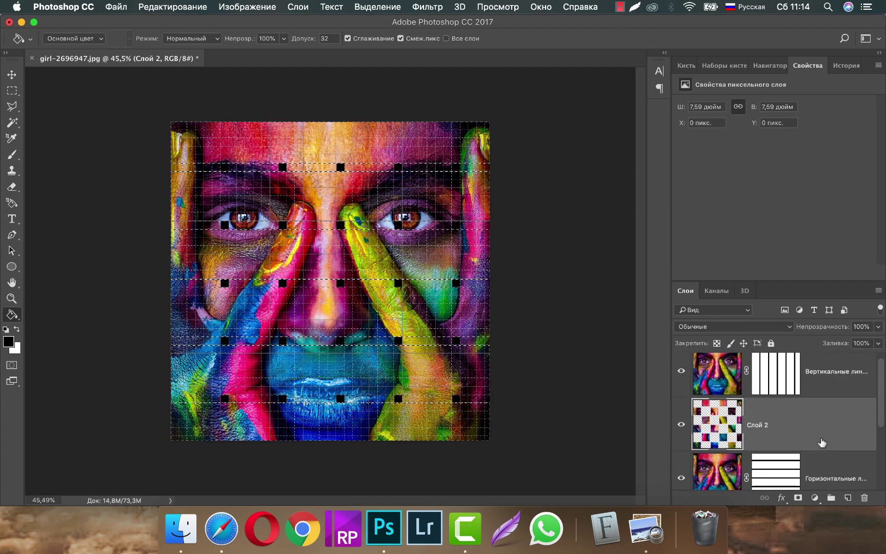
key("ctrl+alt+shift")
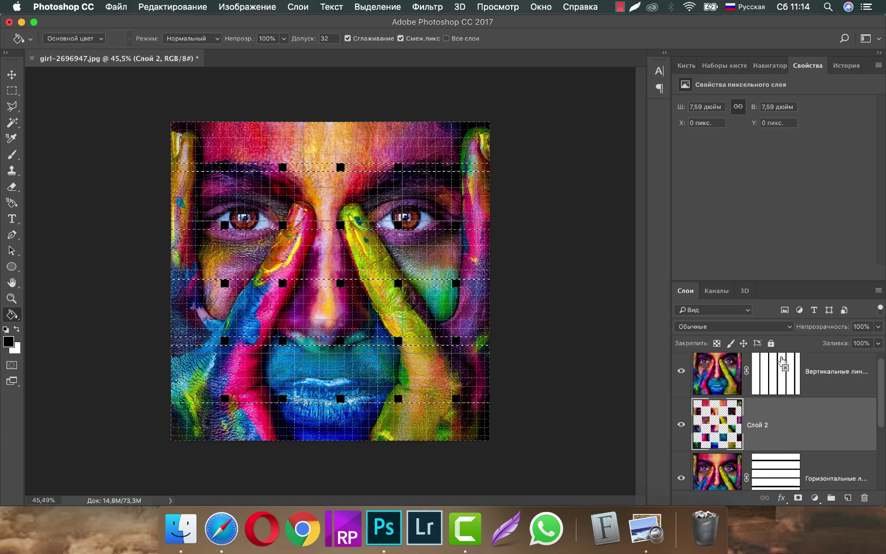
left_click(770, 378, "ctrl+alt+shift")
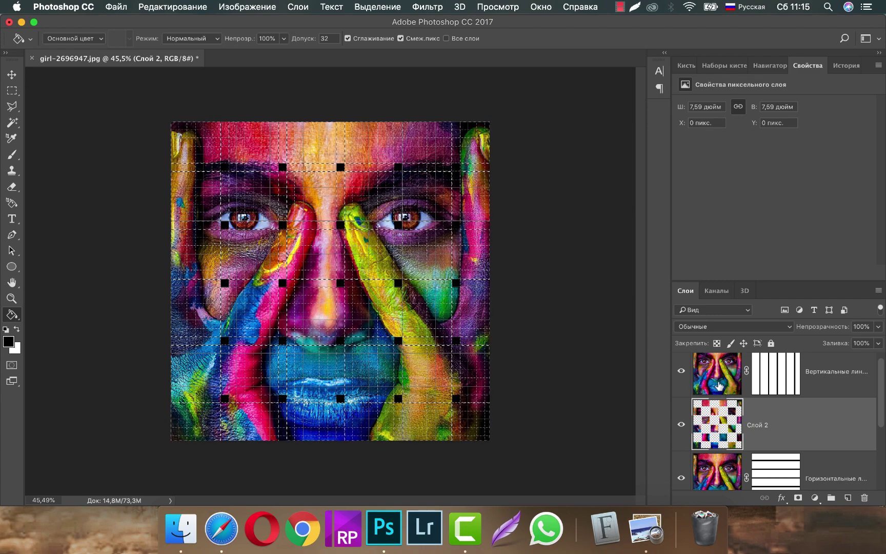
In Quick Mask on the vertical-strips layer, fill alternating grid squares in rows one to three.
key("q")
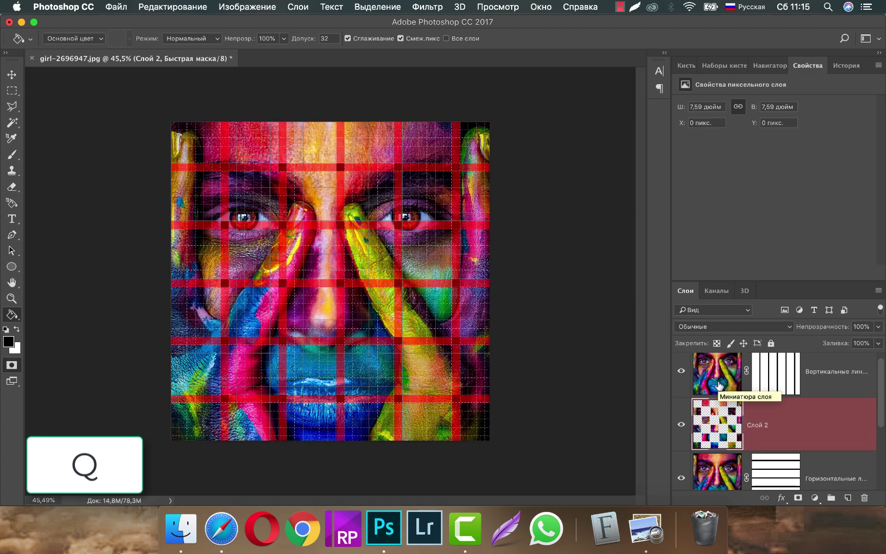
left_click(717, 378)
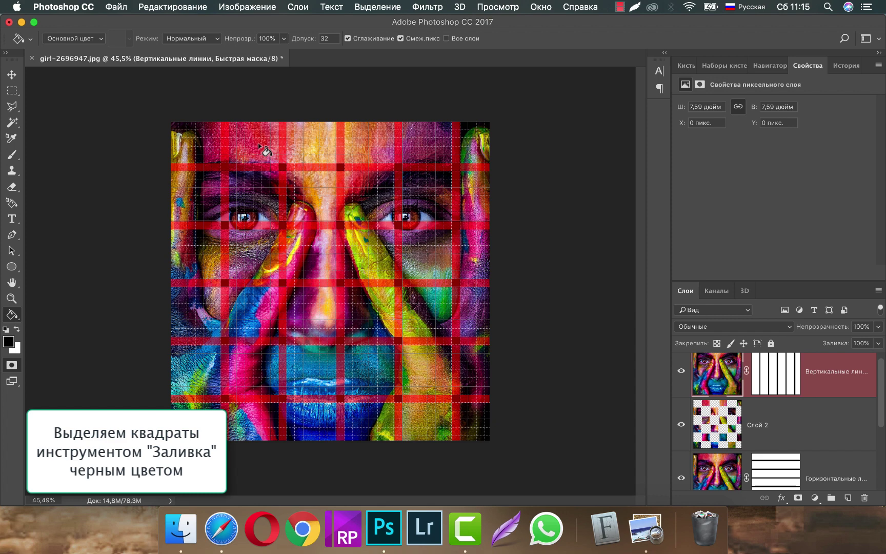
left_click(380, 146)
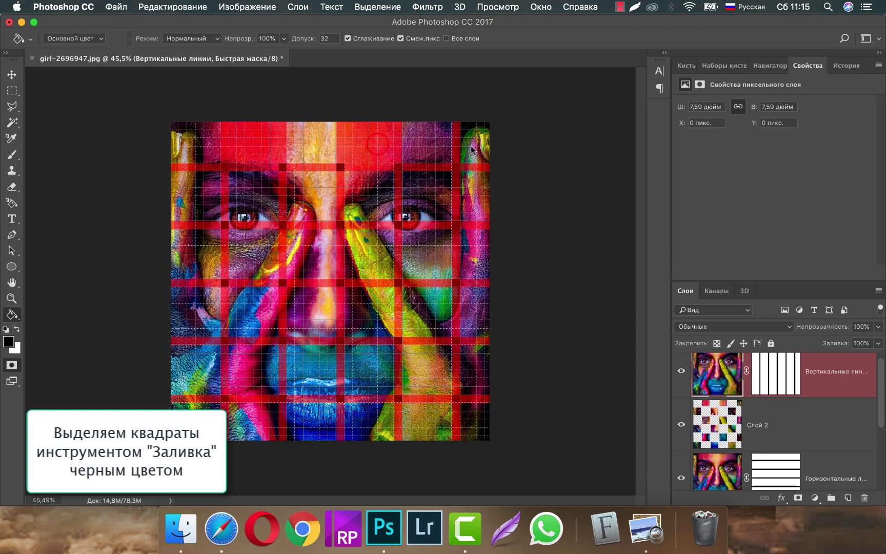
left_click(467, 147)
left_click(184, 187)
left_click(320, 189)
left_click(426, 196)
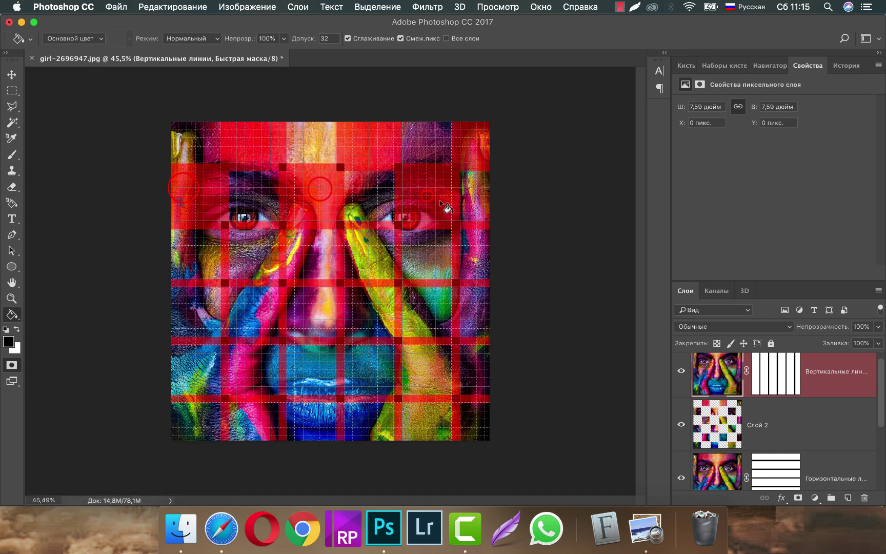
left_click(234, 264)
left_click(354, 262)
left_click(472, 263)
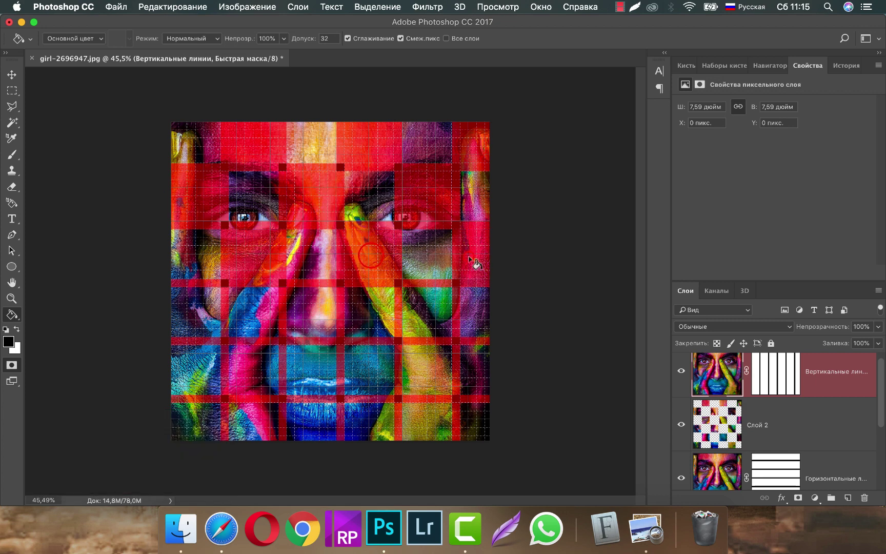
Fill the alternating squares in rows four and five, then copy the selection to new layer Слой 3.
left_click(186, 307)
left_click(308, 314)
left_click(426, 321)
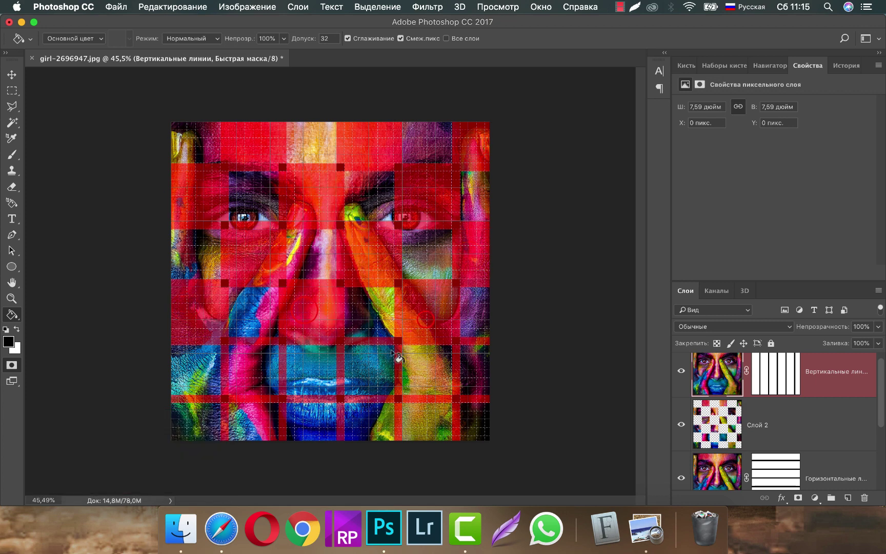
left_click(252, 377)
left_click(362, 383)
left_click(477, 382)
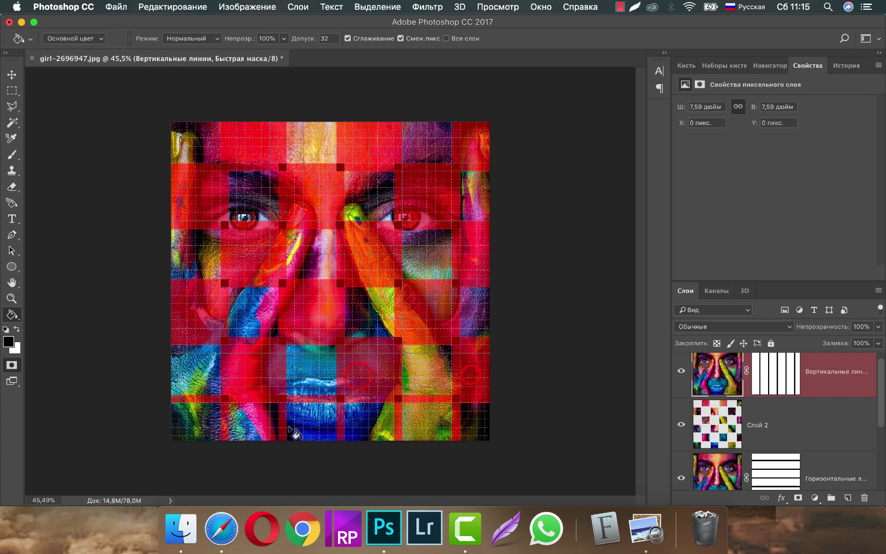
left_click(195, 419)
left_click(302, 424)
left_click(421, 429)
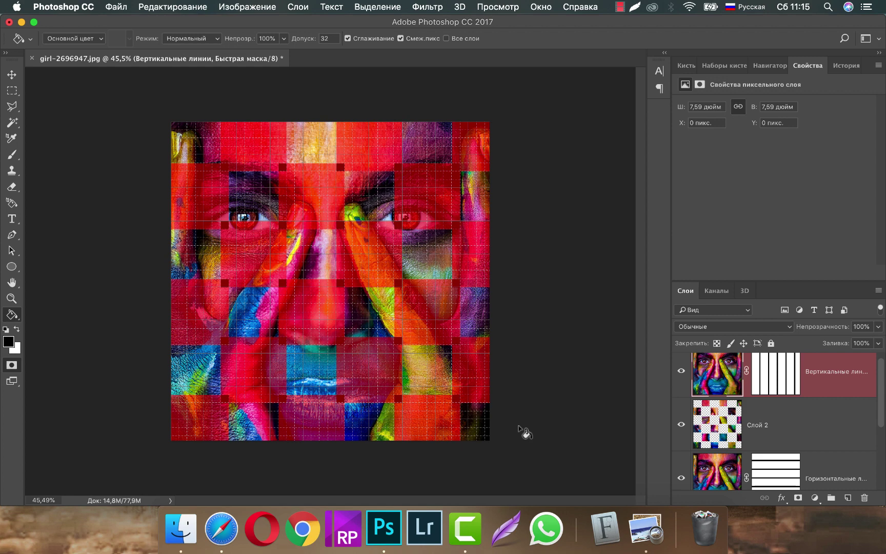
key("q")
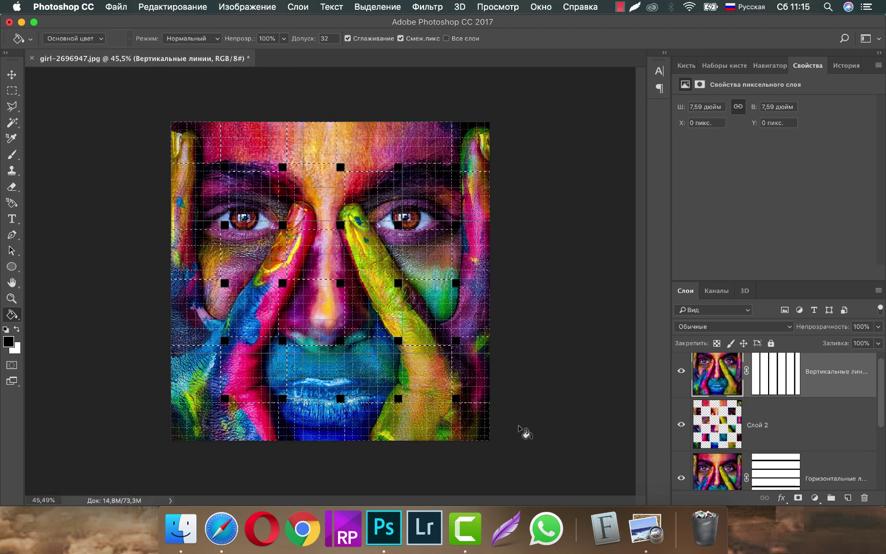
key("ctrl+j")
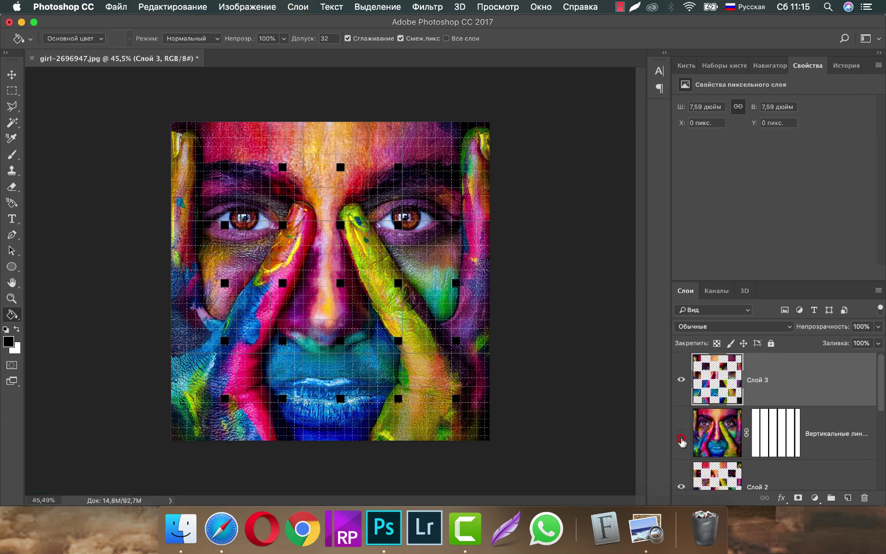
left_click_drag(681, 439, 681, 489)
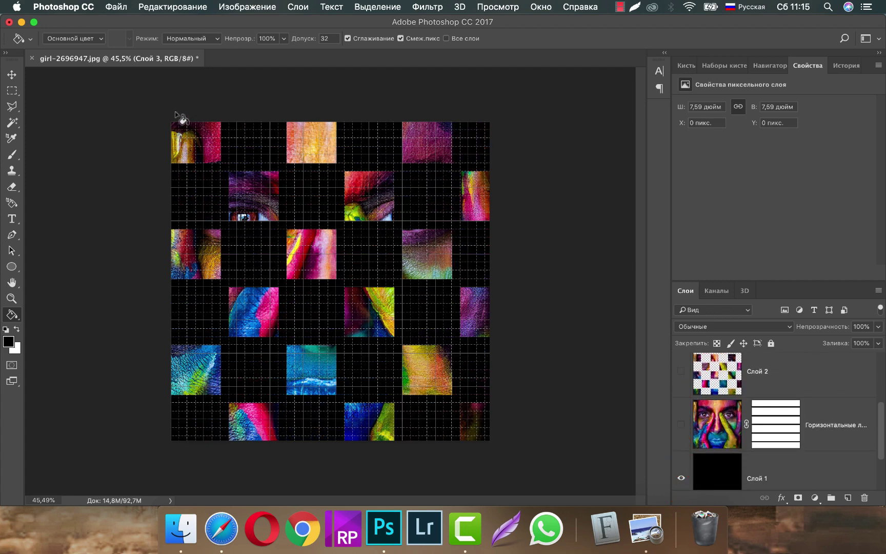
scroll(699, 456, "up", 2)
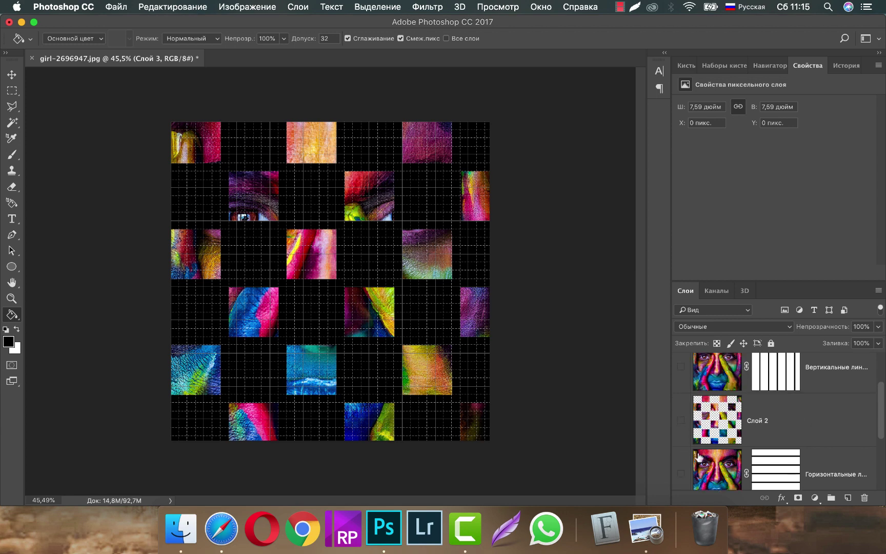
left_click(681, 420)
scroll(753, 436, "up", 1)
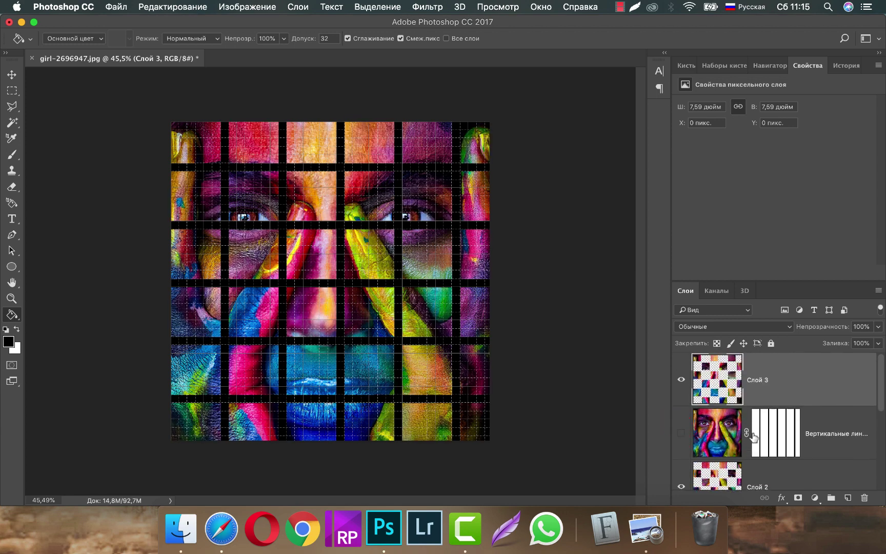
left_click(677, 377)
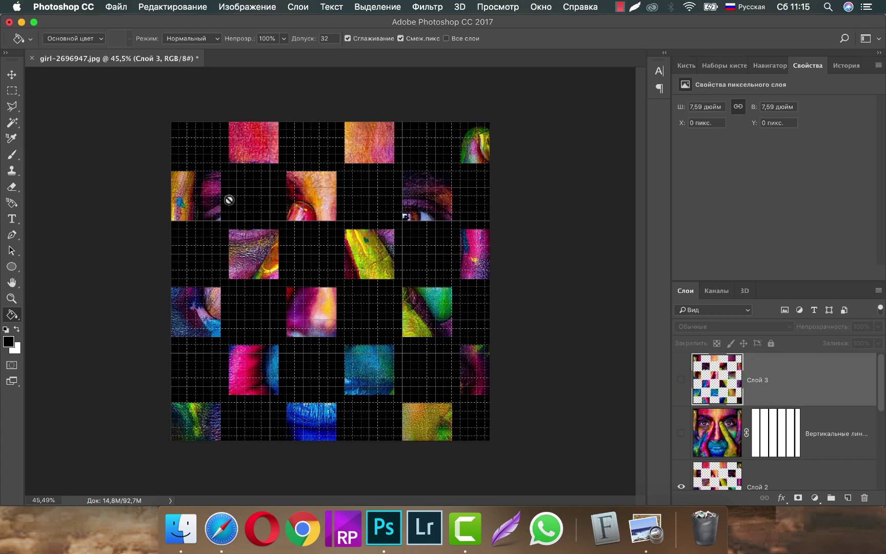
left_click(680, 381)
scroll(776, 418, "down", 1)
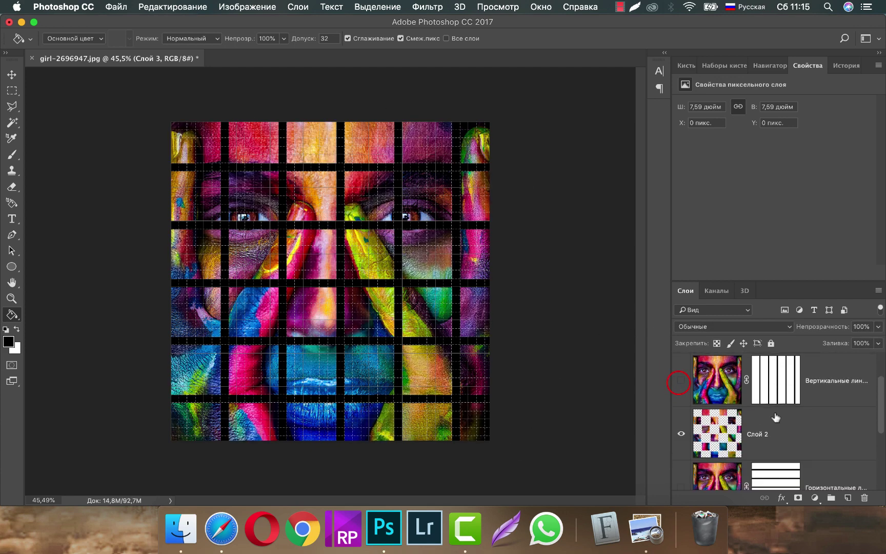
scroll(769, 446, "down", 1)
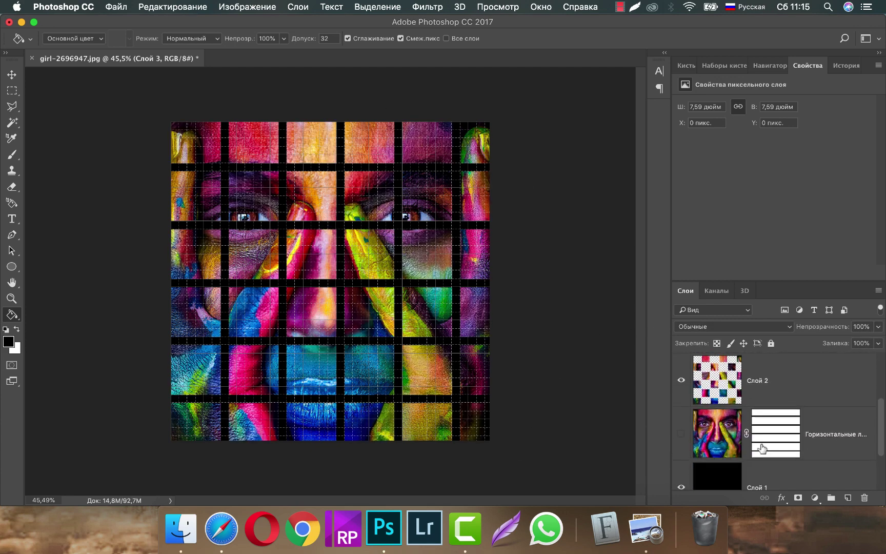
left_click(682, 435)
scroll(687, 436, "up", 1)
scroll(721, 441, "up", 1)
left_click(681, 421)
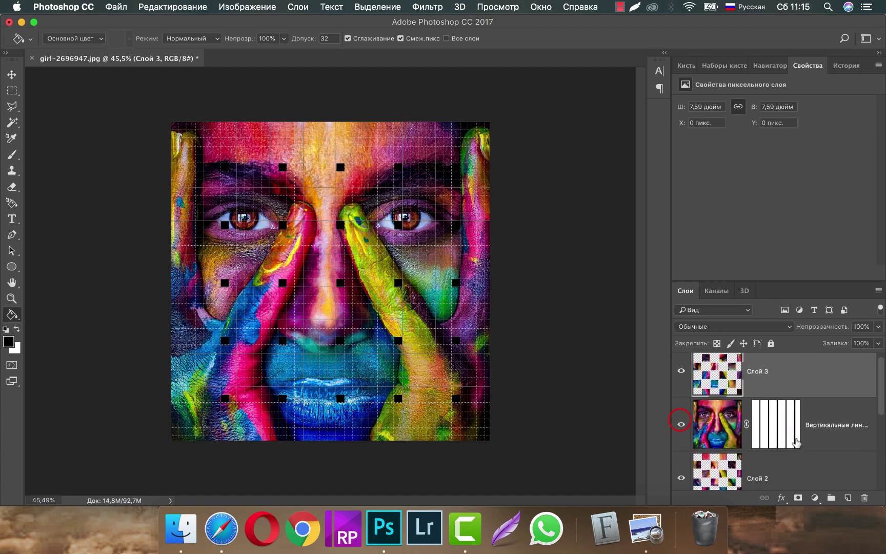
scroll(688, 426, "up", 1)
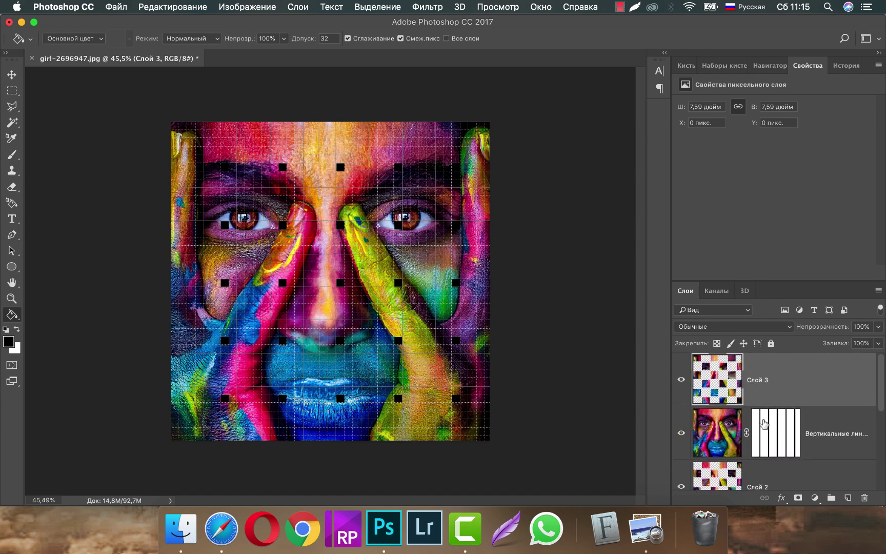
scroll(788, 434, "down", 1)
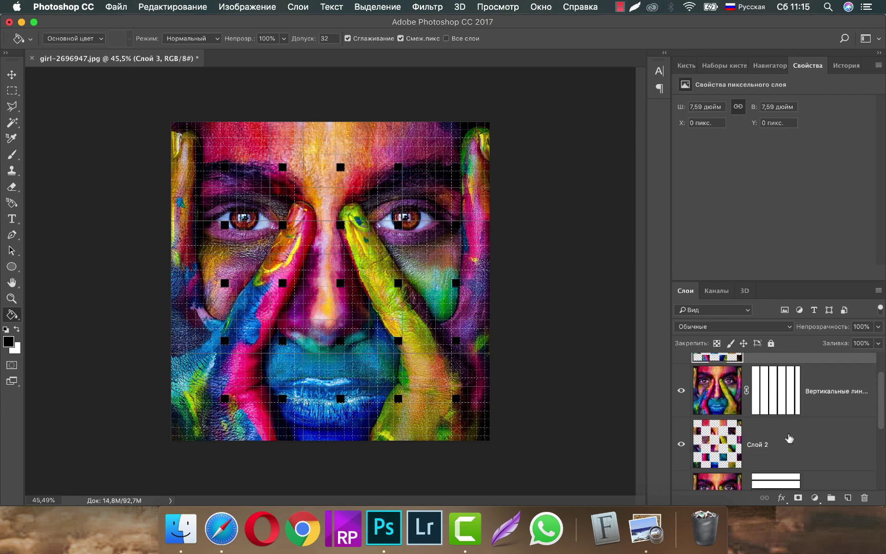
scroll(789, 438, "down", 1)
scroll(816, 451, "down", 2)
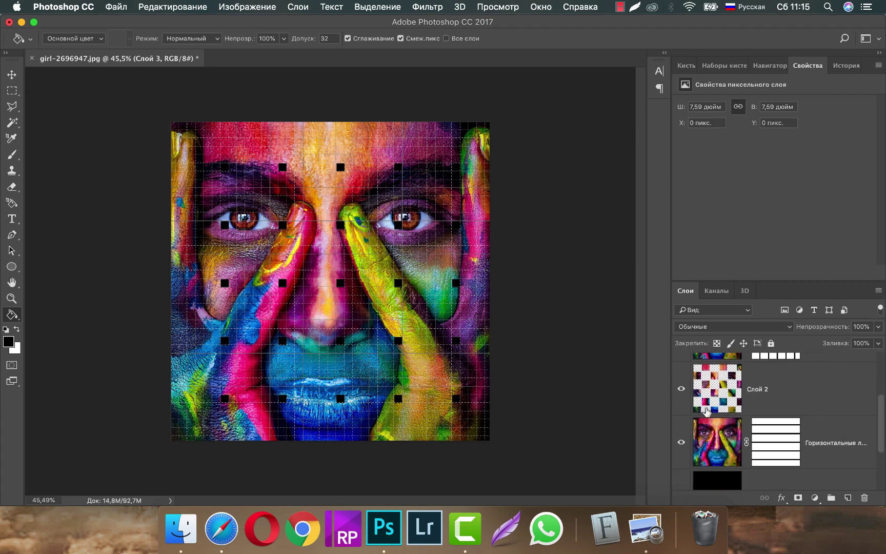
scroll(729, 447, "up", 3)
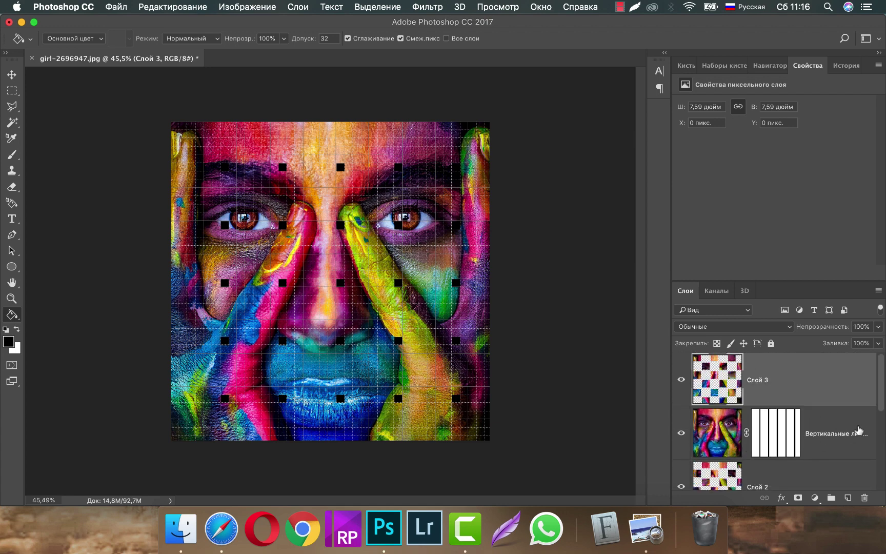
scroll(799, 431, "down", 3)
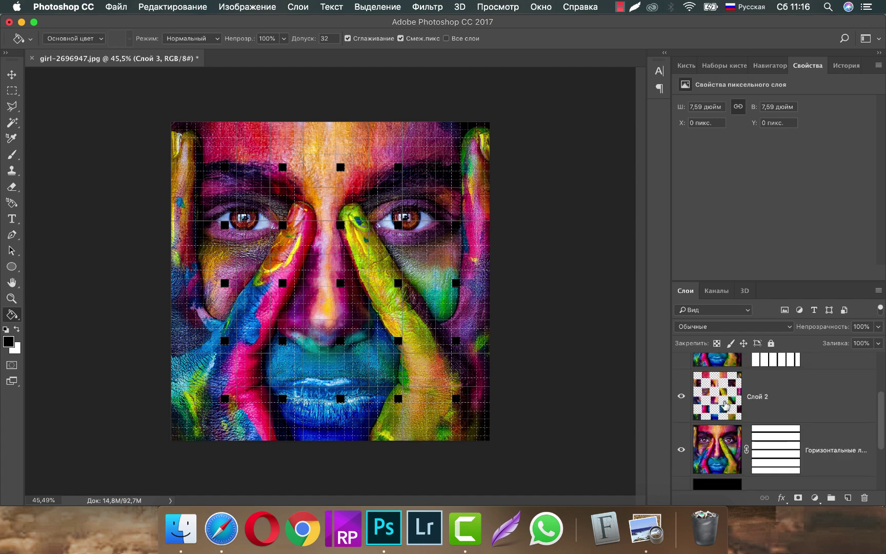
Rename Слой 2 to Квадраты 1 and clip it to the horizontal-stripes layer.
left_click(798, 395)
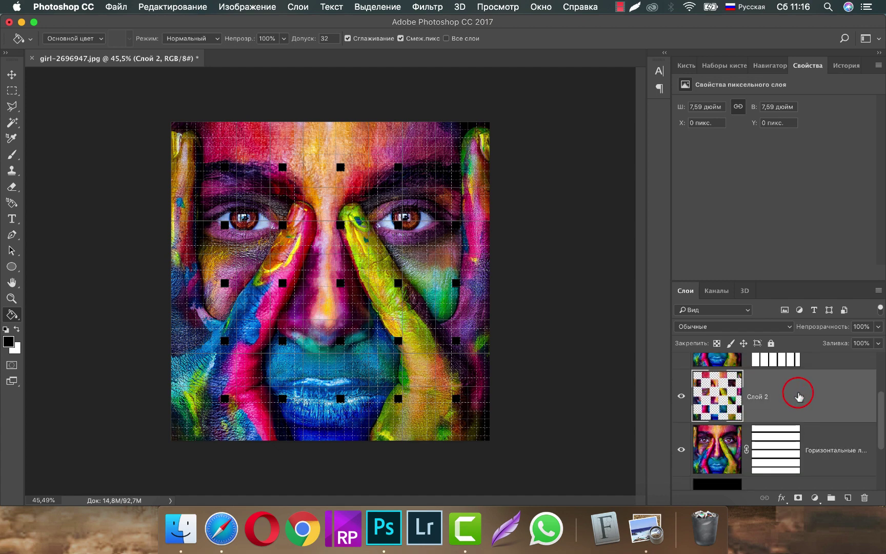
double_click(757, 395)
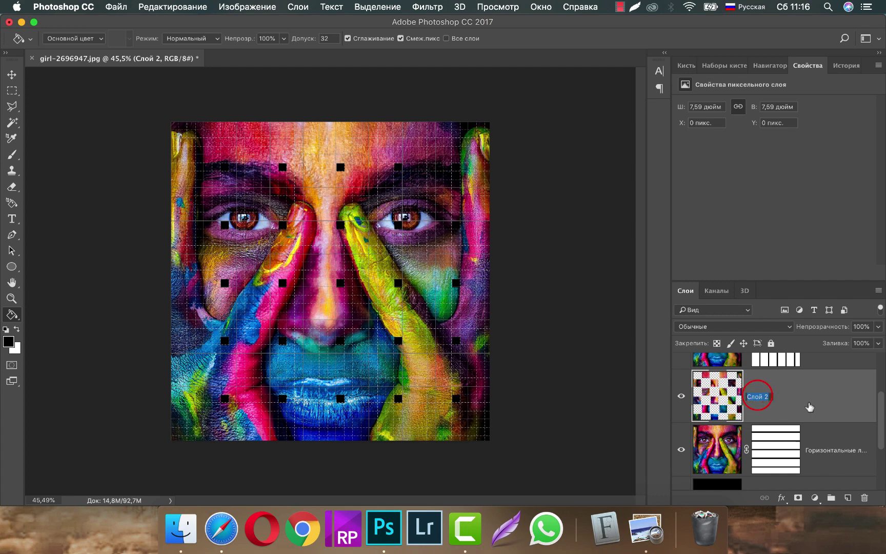
type("Квадра")
type("ты")
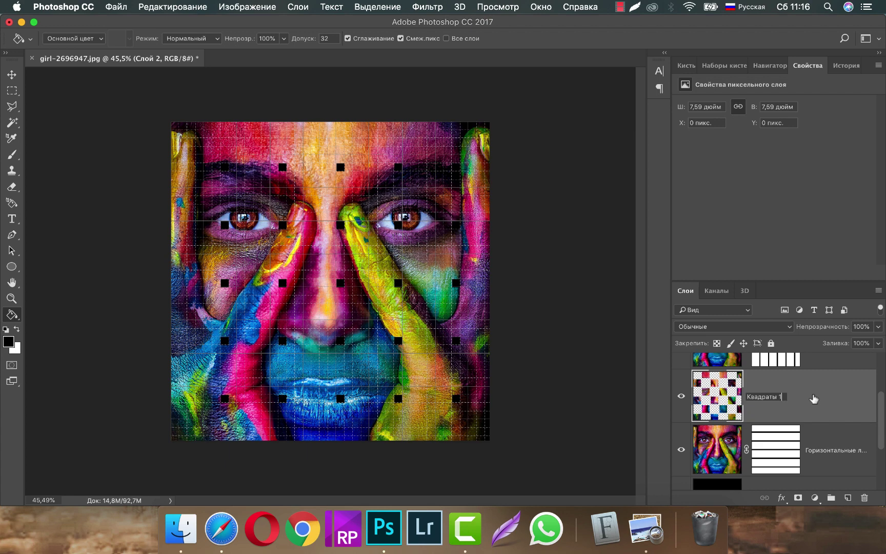
type(" 1")
left_click(814, 400)
key("alt")
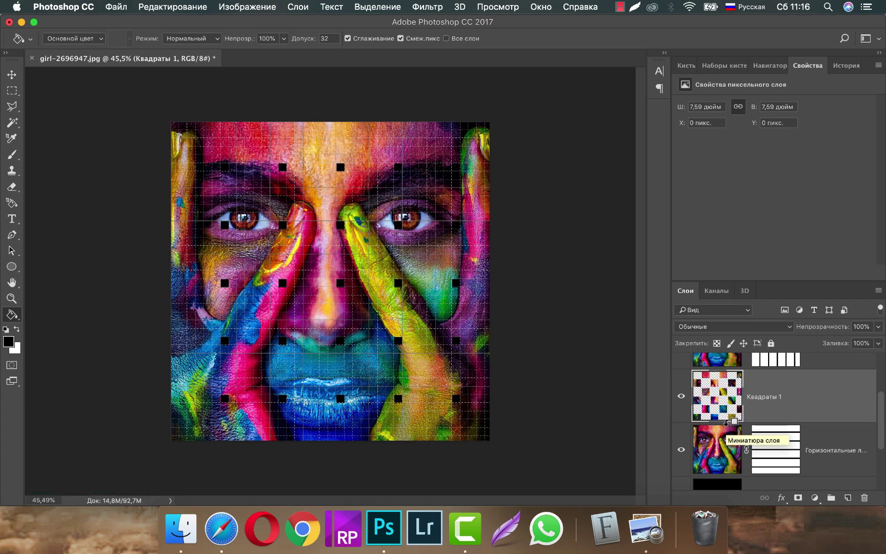
left_click(728, 422, "alt")
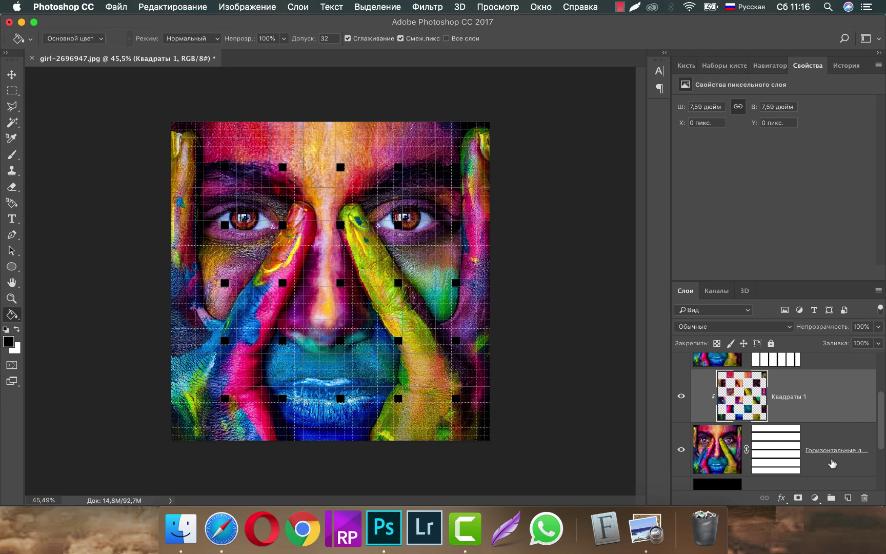
Rename Слой 3 to Квадраты 2.
scroll(833, 464, "up", 2)
scroll(832, 464, "up", 3)
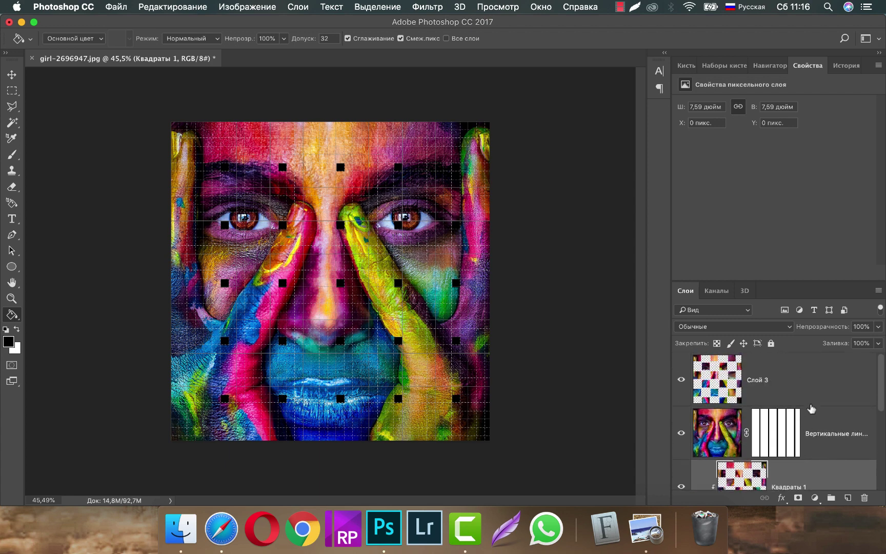
left_click(805, 380)
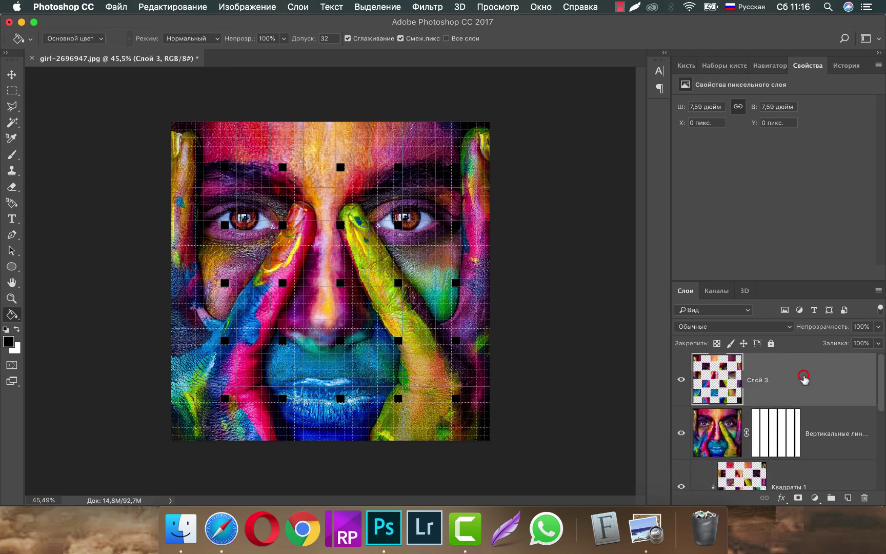
left_click(760, 382)
double_click(760, 381)
type("Квадраты 2")
left_click(817, 390)
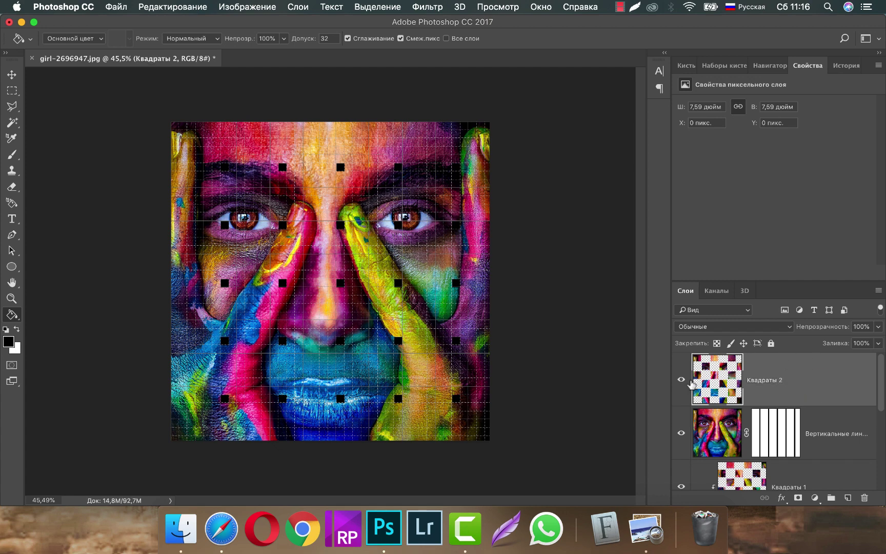
key("alt")
Clip Квадраты 2 to the vertical-stripes layer and switch off the grid via View > Show.
left_click(729, 403, "alt")
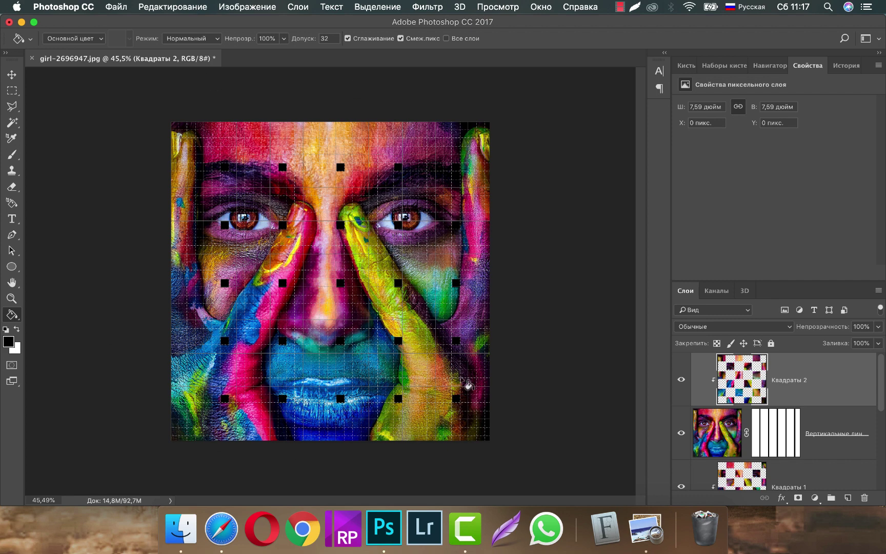
left_click(496, 7)
mouse_move(503, 219)
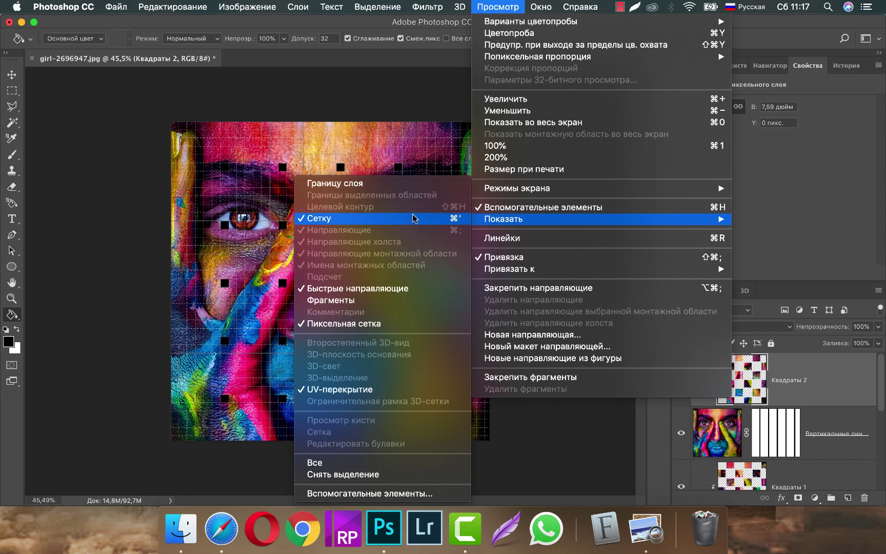
left_click(343, 219)
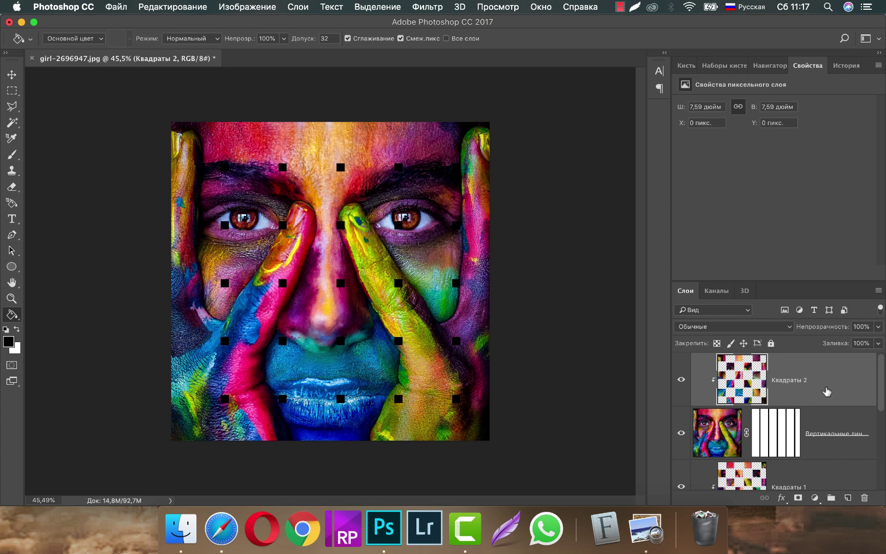
Open the Layer Style for Квадраты 1 and enable Outer Glow.
left_click(833, 438)
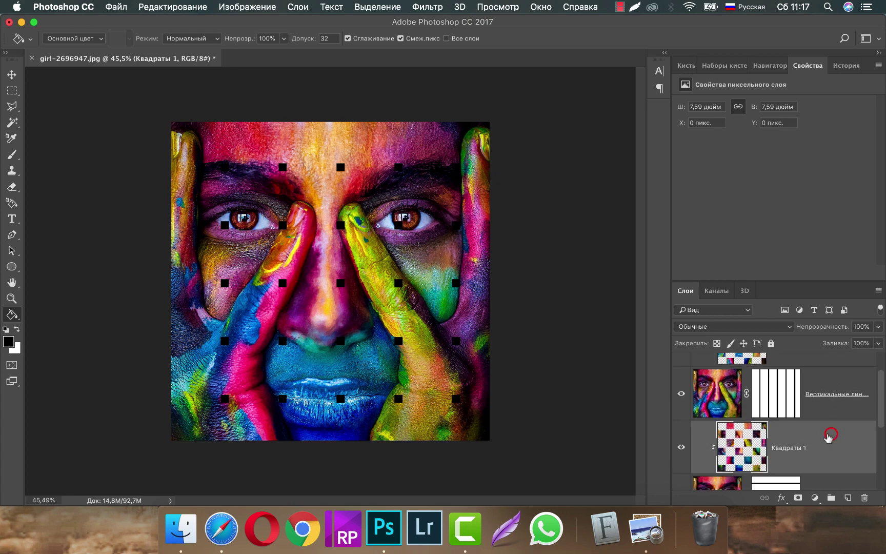
scroll(836, 434, "down", 1)
double_click(836, 429)
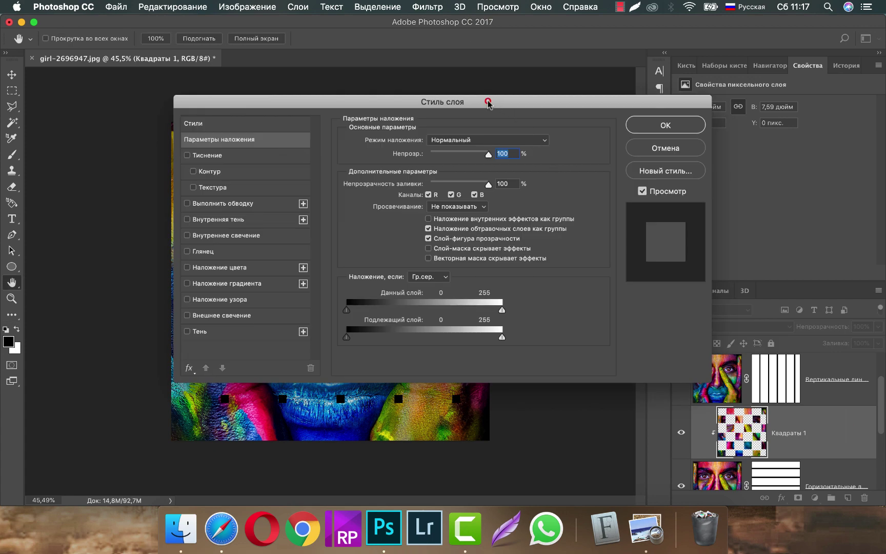
left_click_drag(490, 101, 711, 97)
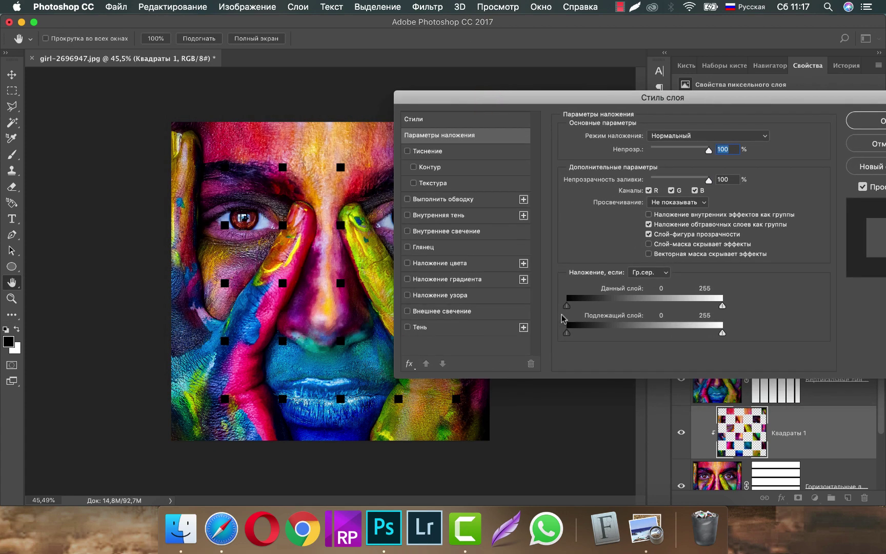
left_click(406, 313)
left_click(442, 312)
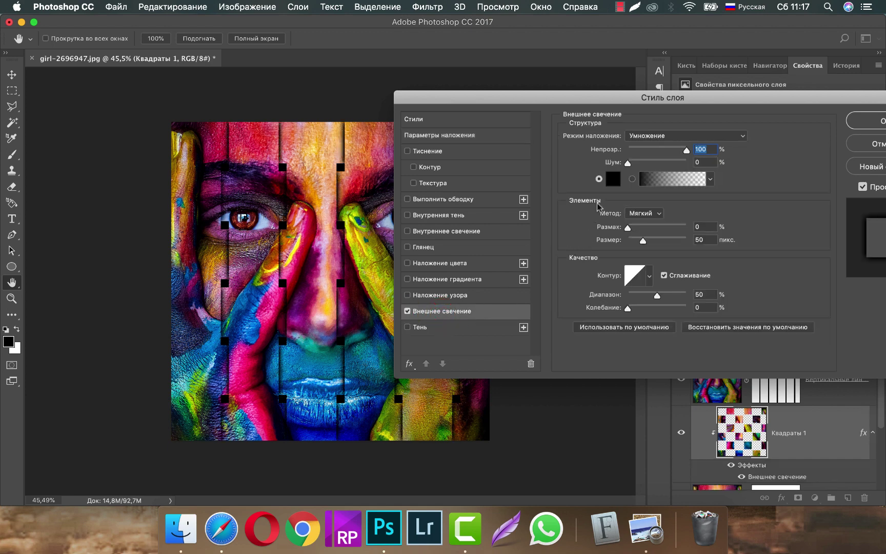
Set the outer glow to Multiply, 100% opacity, black, size 50 and range 50, and apply it.
left_click(696, 136)
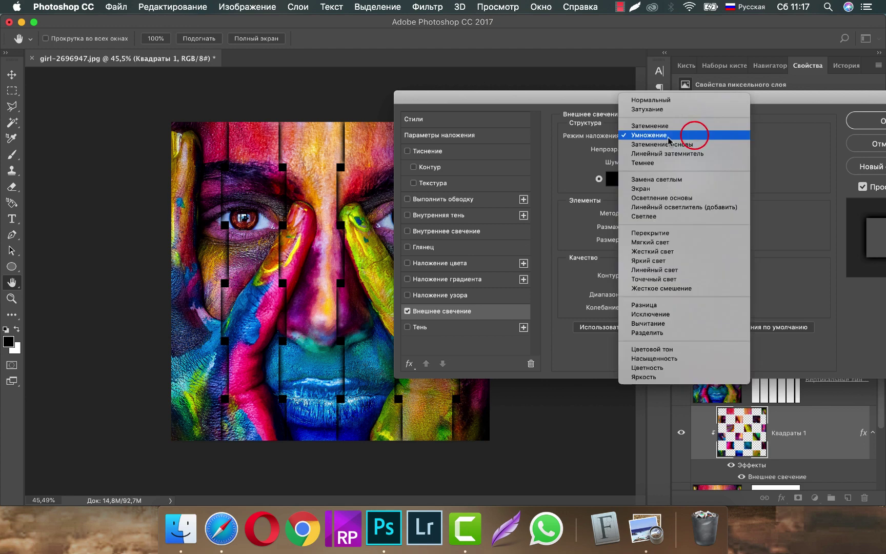
left_click(698, 136)
left_click(687, 151)
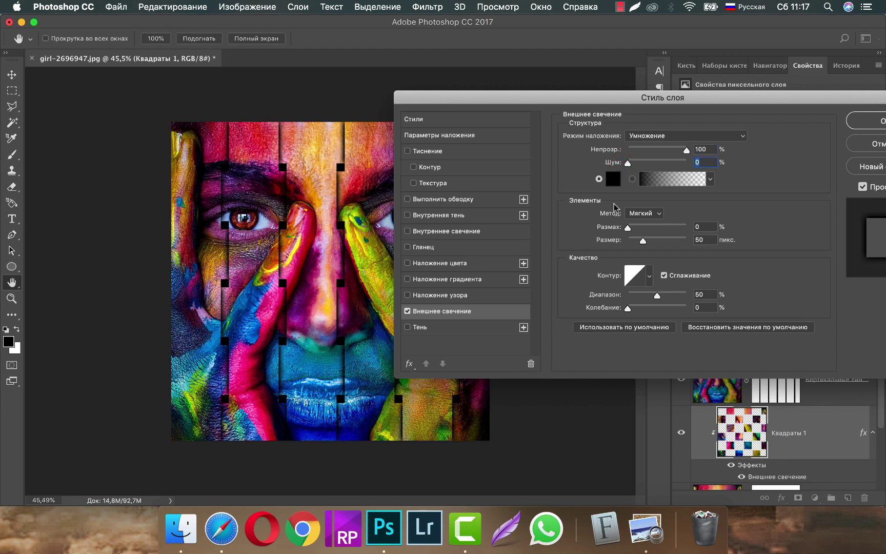
left_click(613, 179)
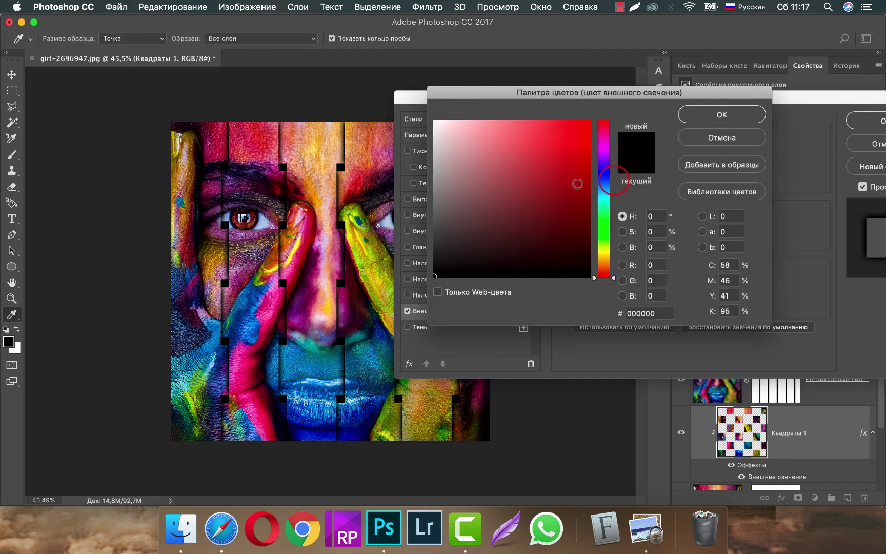
left_click(696, 117)
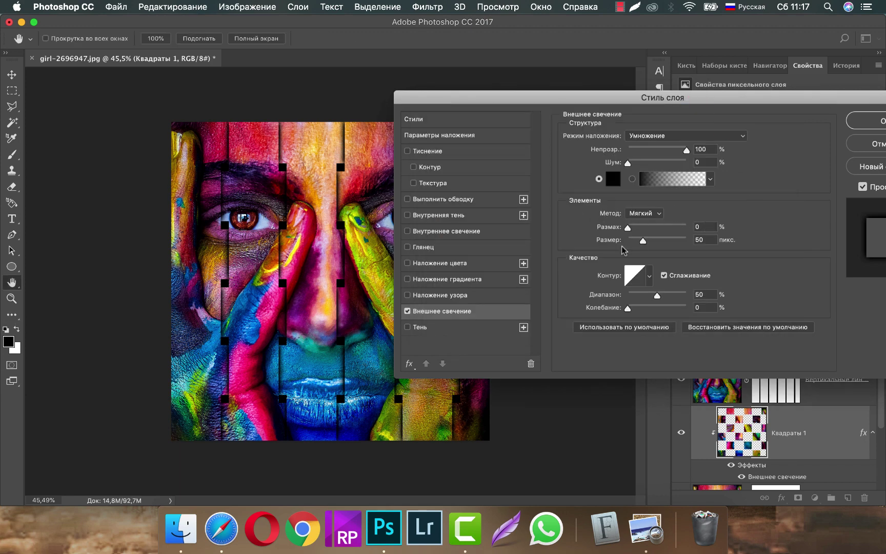
double_click(709, 239)
double_click(710, 294)
left_click(862, 122)
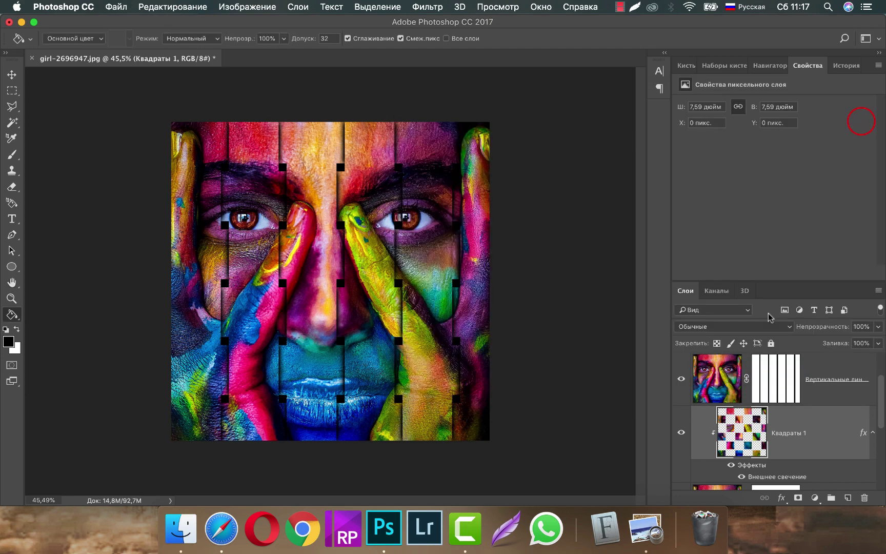
scroll(813, 367, "down", 2)
Open the Layer Style for Квадраты 2 and enable Outer Glow.
scroll(809, 405, "up", 4)
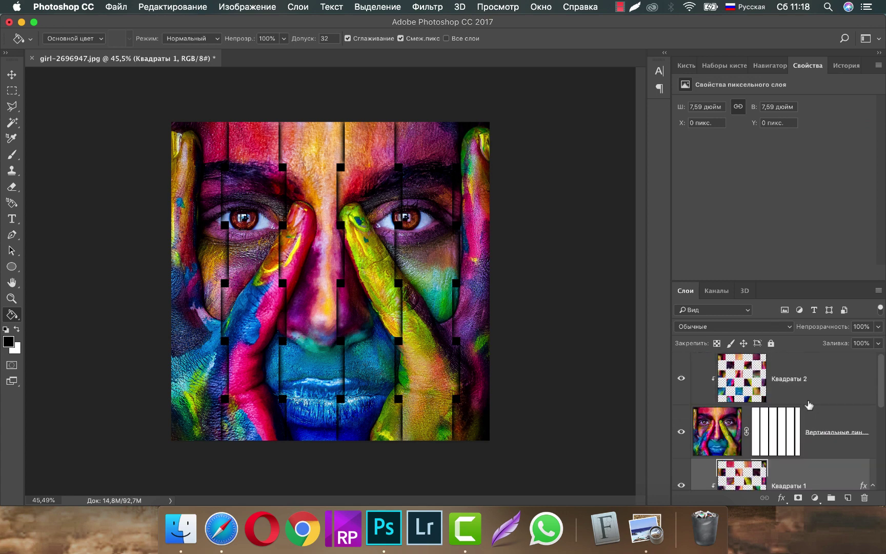
left_click(803, 379)
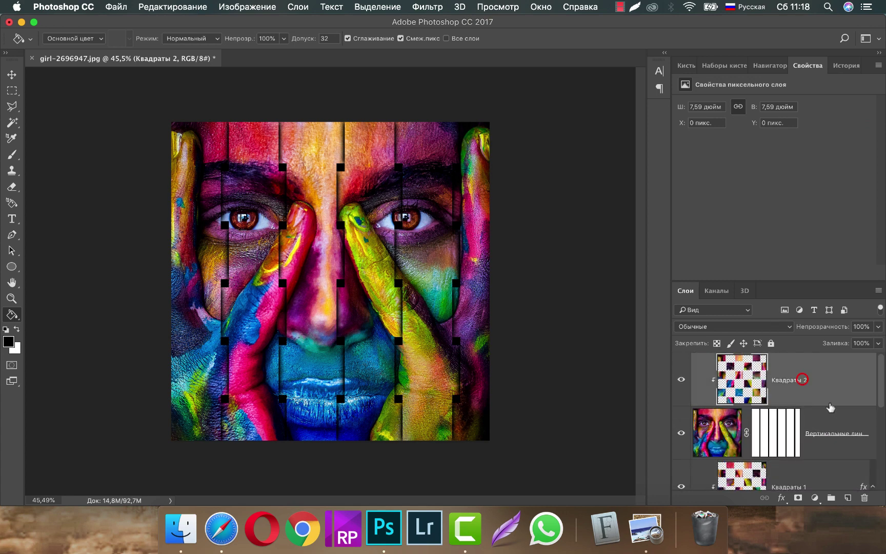
left_click(832, 379)
double_click(831, 378)
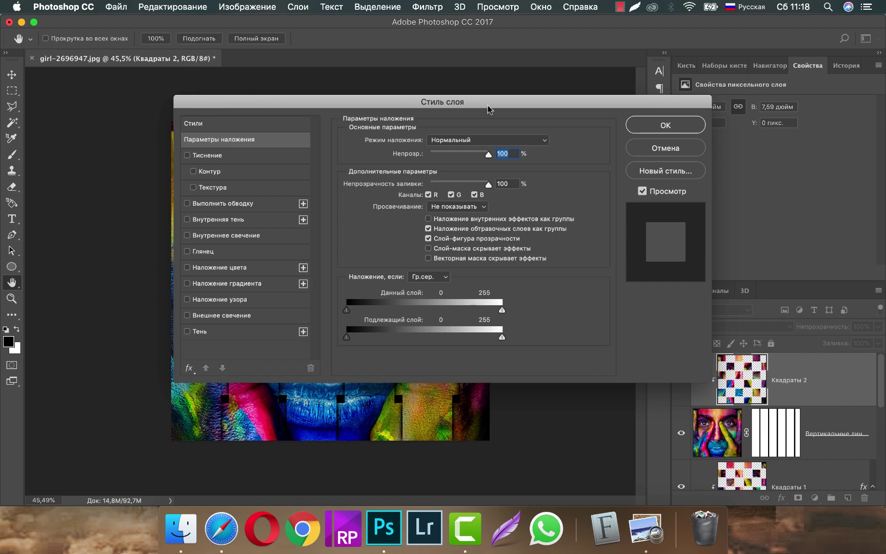
mouse_move(490, 100)
left_mouse_down()
mouse_move(592, 102)
mouse_move(708, 88)
left_mouse_up()
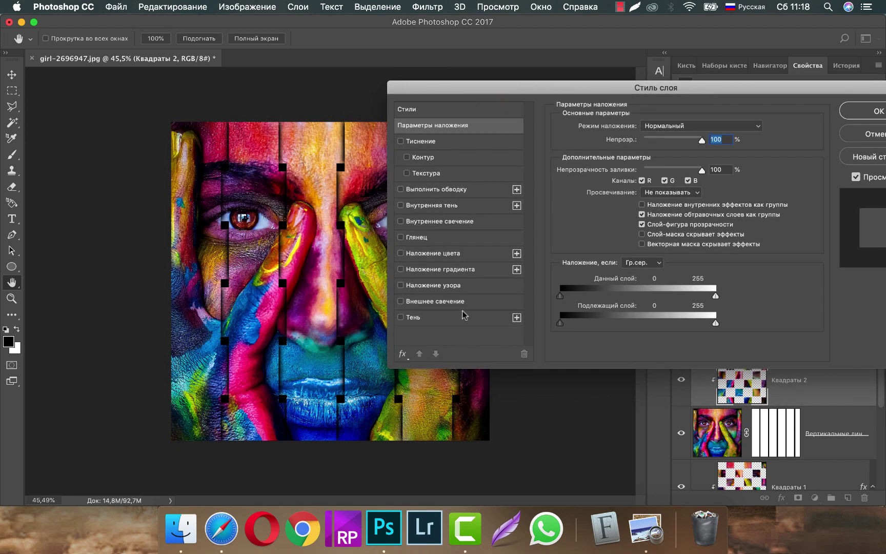
left_click(430, 302)
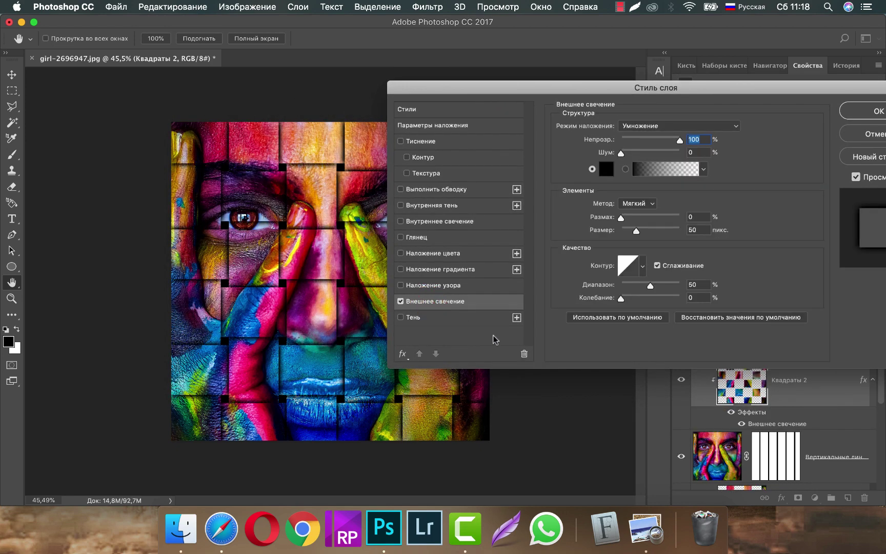
Keep the glow at Multiply, 100% opacity, noise 0, black, spread 0, and apply it.
left_click(685, 127)
left_click(682, 127)
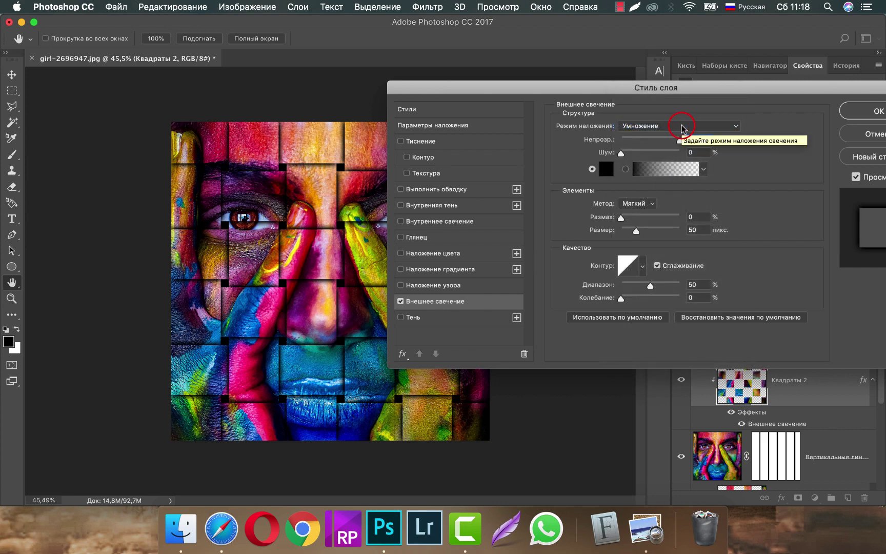
left_click(680, 140)
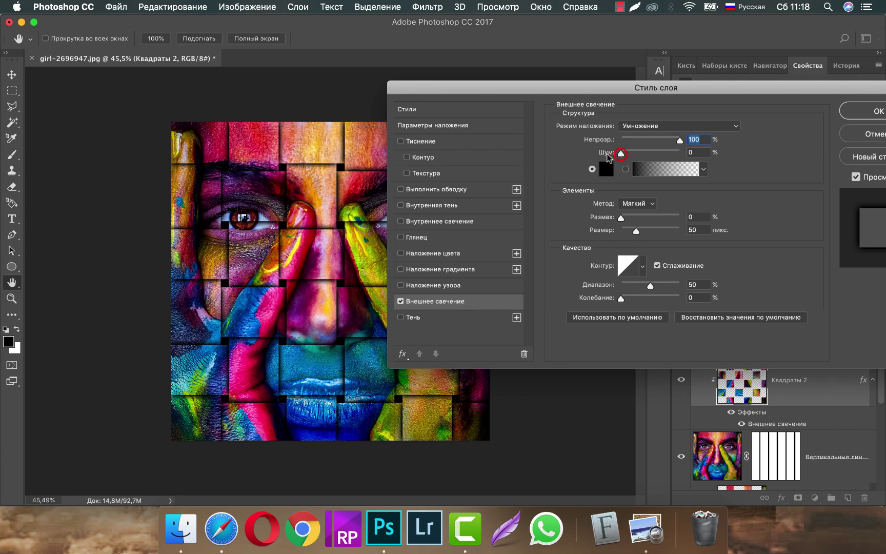
left_click(621, 153)
left_click(607, 168)
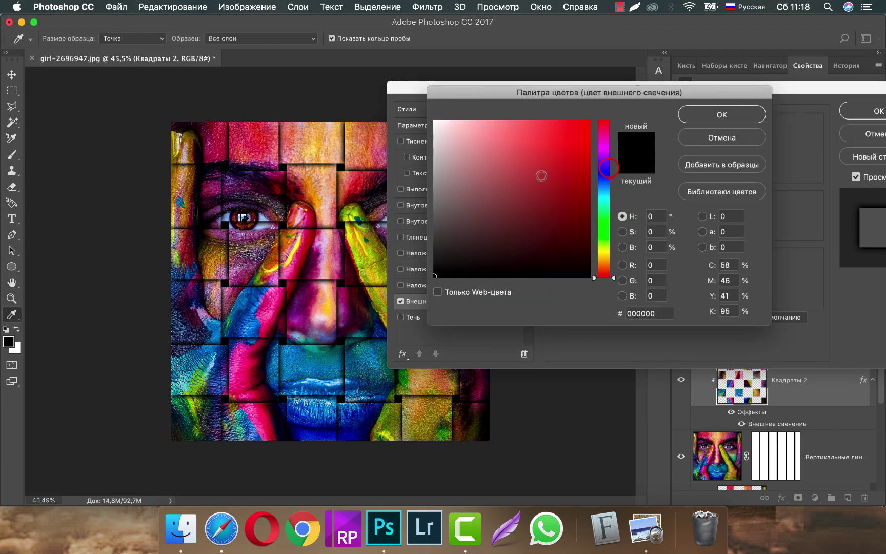
left_click(731, 113)
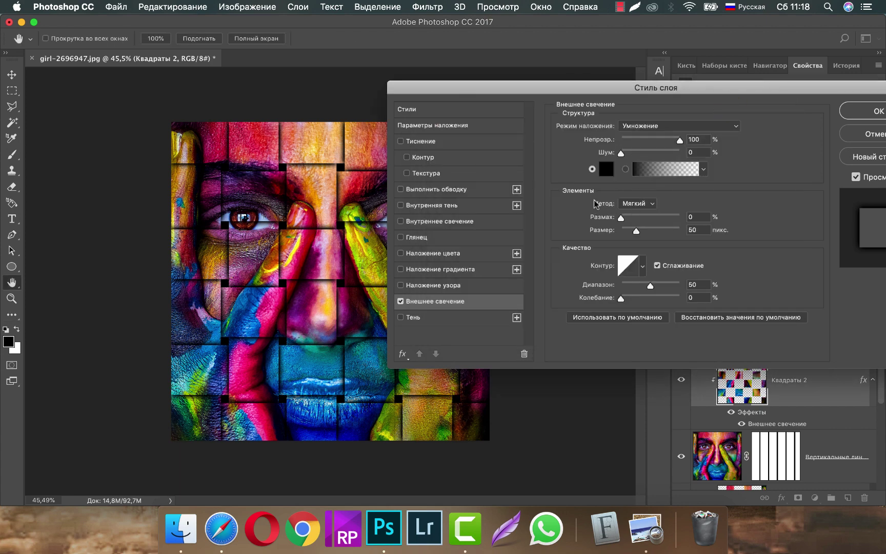
left_click(621, 219)
left_click(853, 112)
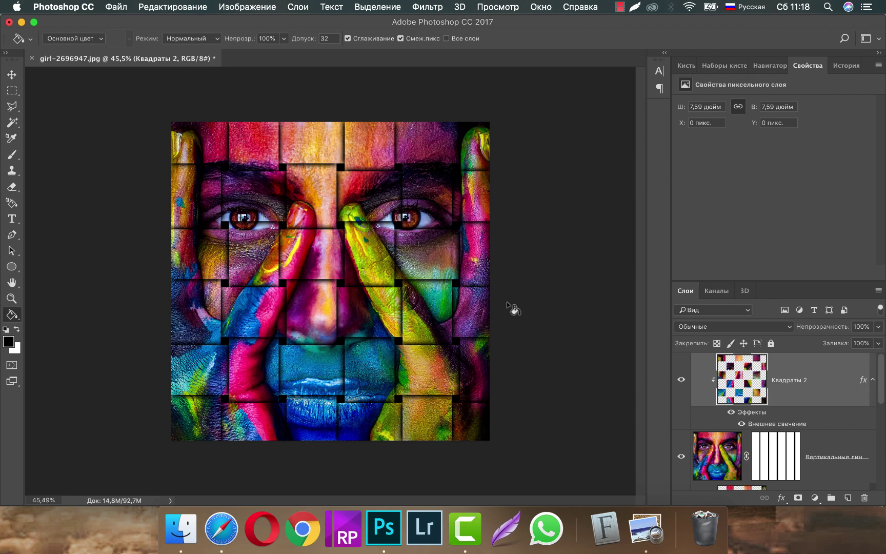
Save a copy as a JPEG named Эффект плетения2.
left_click(112, 7)
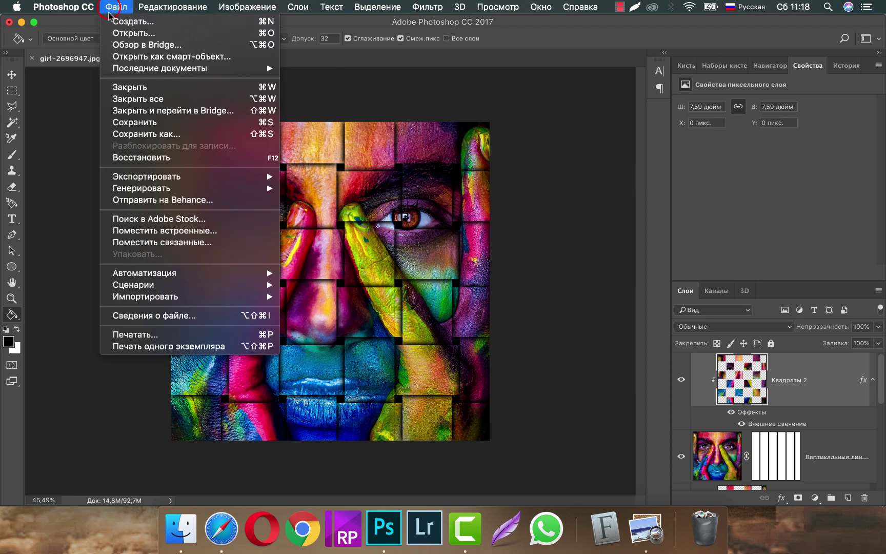
left_click(123, 135)
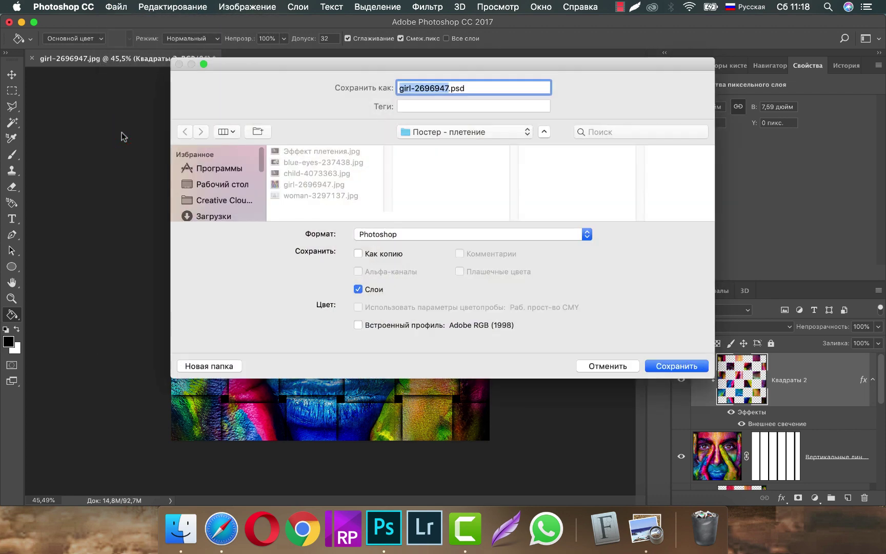
type("Э")
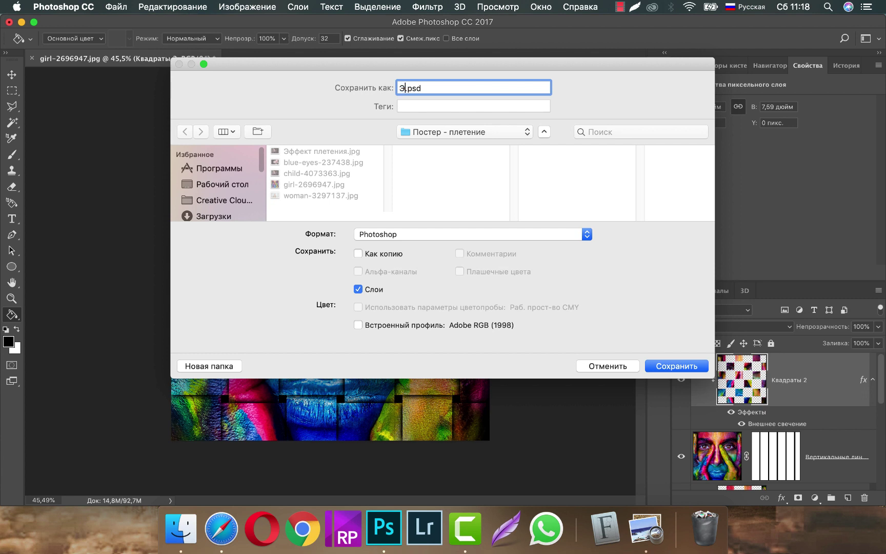
type("ффект п")
type("летения")
left_click(377, 235)
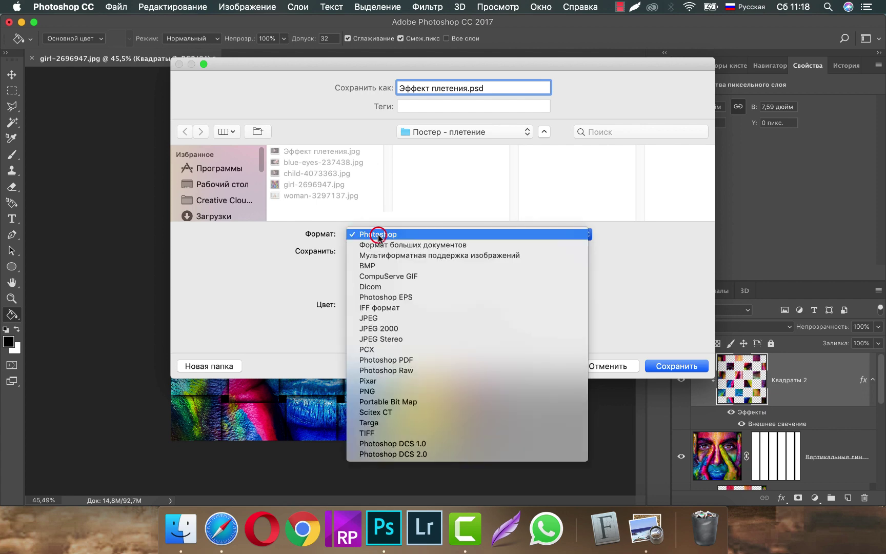
left_click(378, 319)
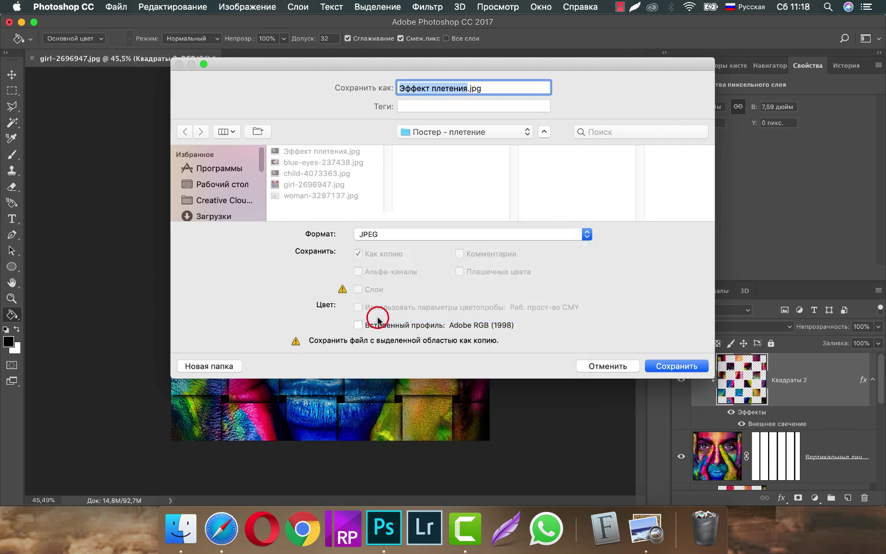
left_click(467, 87)
type("2")
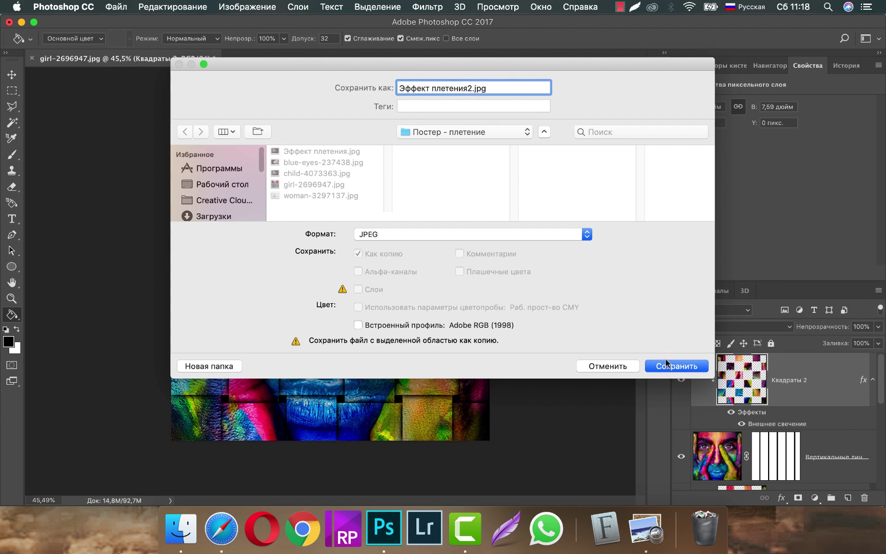
left_click(667, 367)
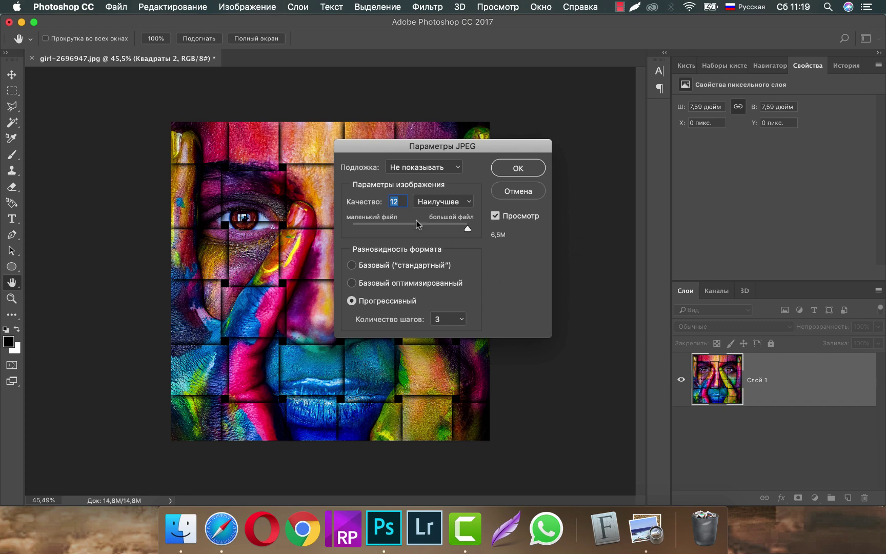
Set the JPEG quality to maximum 12 and confirm the JPEG options.
left_click(398, 202)
left_click_drag(468, 229, 438, 228)
left_click(467, 229)
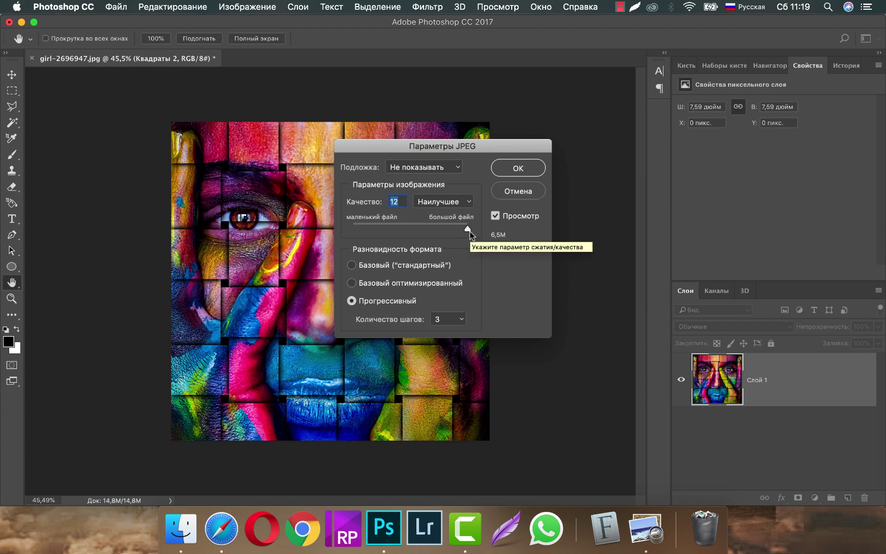
left_click(524, 173)
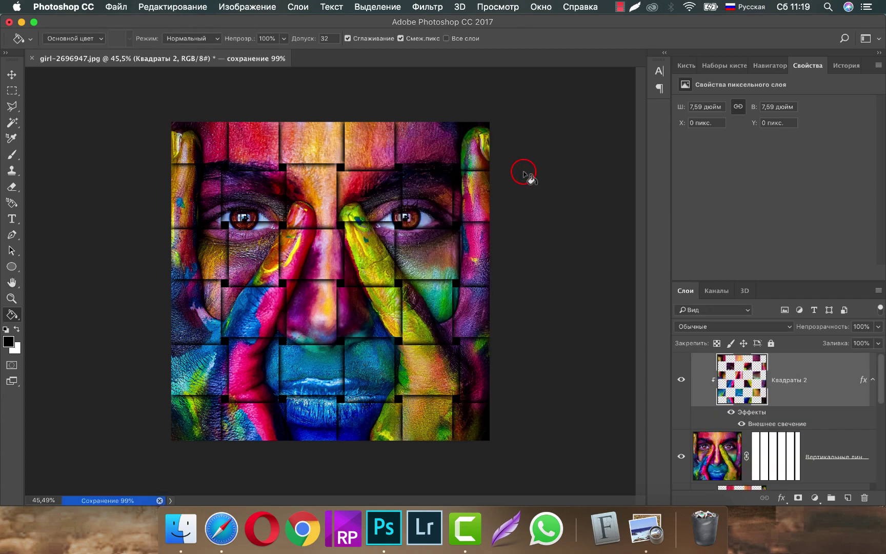
scroll(767, 411, "down", 1)
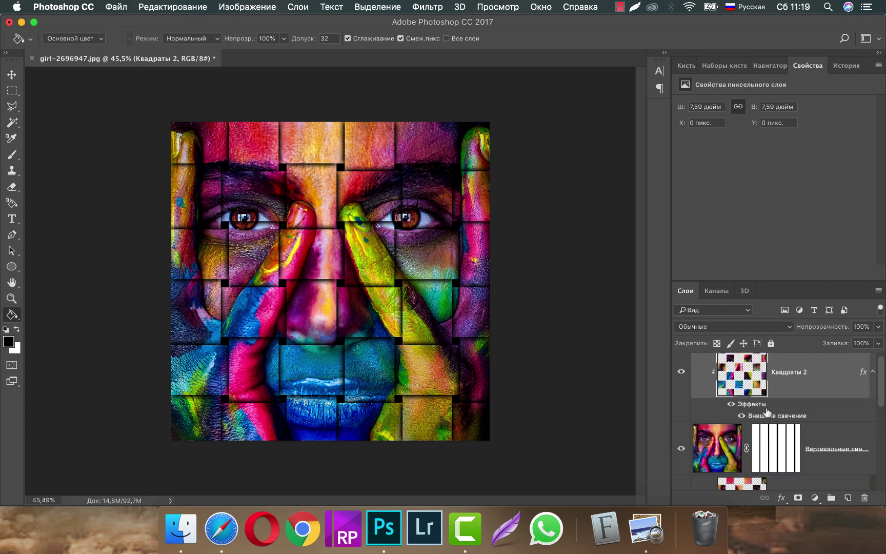
scroll(767, 412, "up", 1)
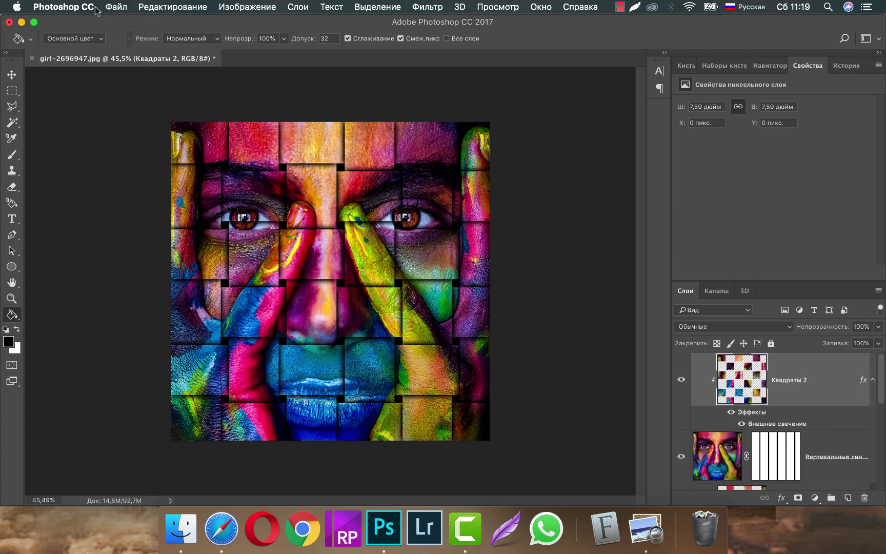
Save the layered document in Photoshop format as Эффект плетения.psd, accepting the format options.
left_click(115, 6)
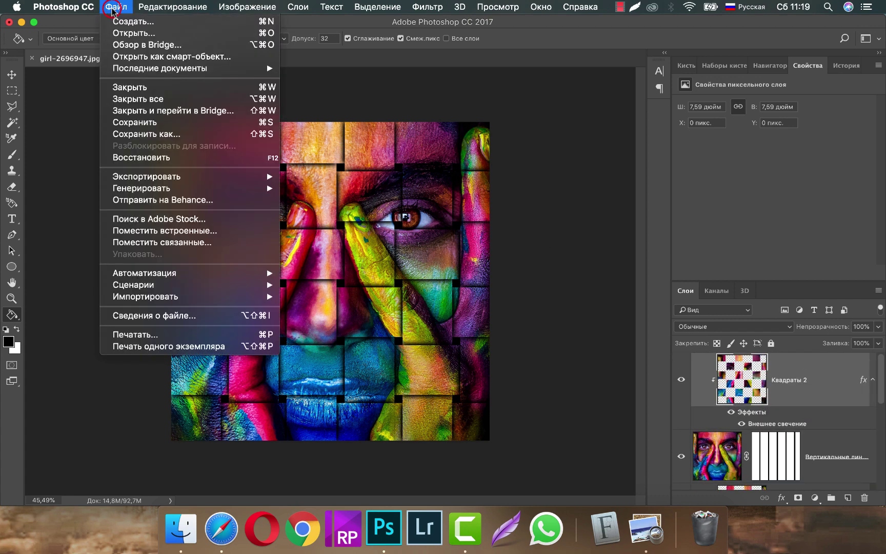
left_click(133, 134)
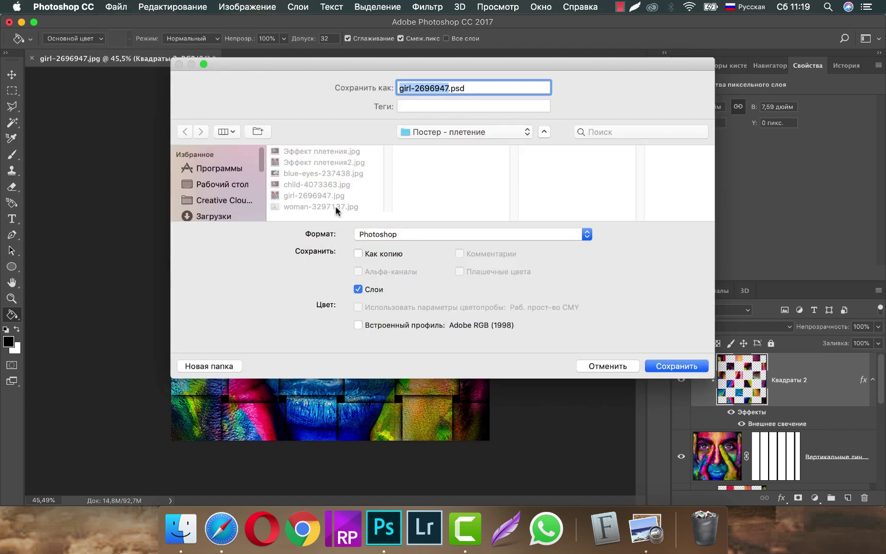
type("Э")
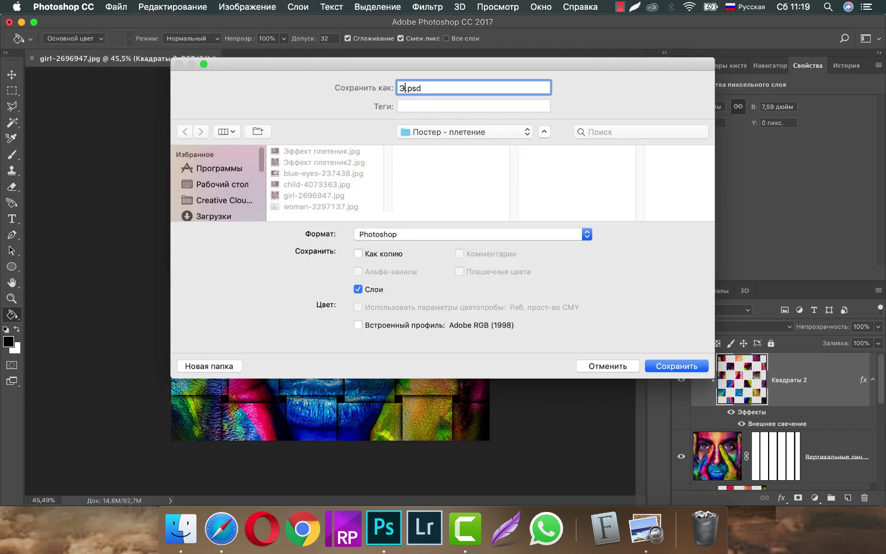
type("ффект ")
type("плетения")
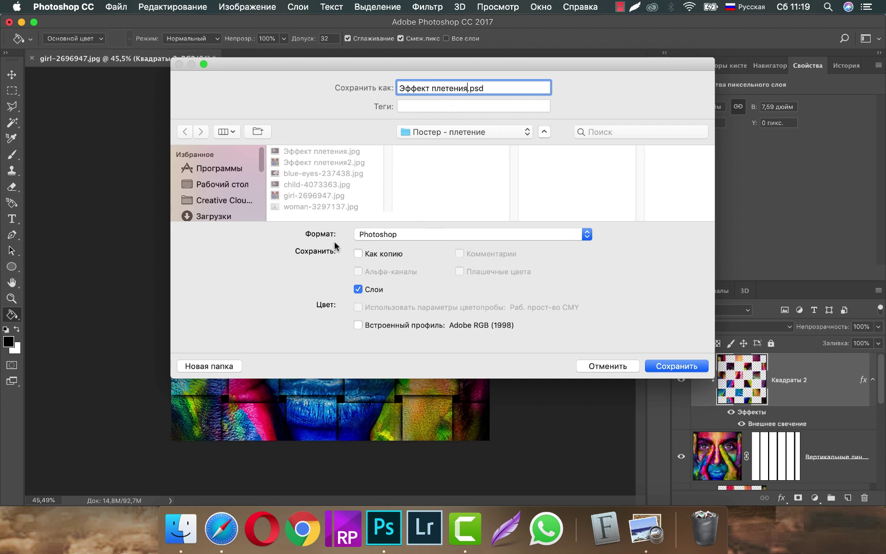
left_click(662, 367)
left_click(630, 210)
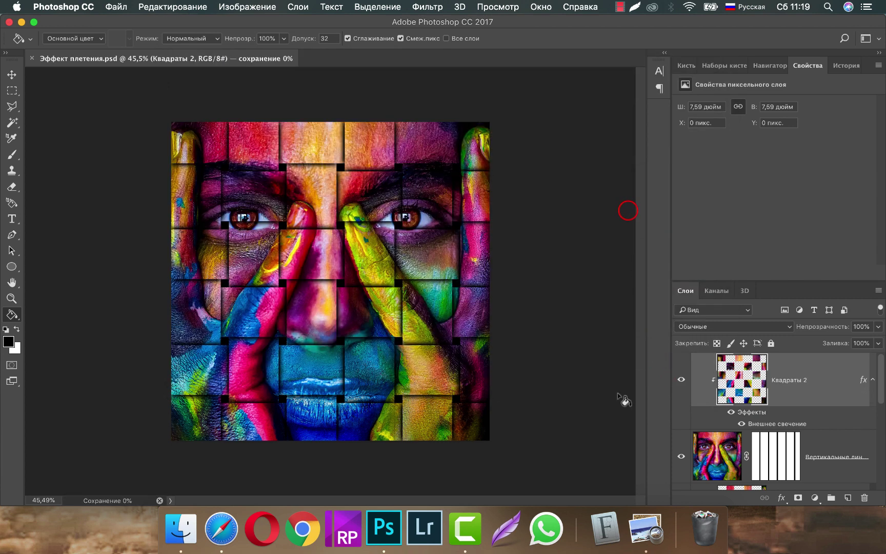